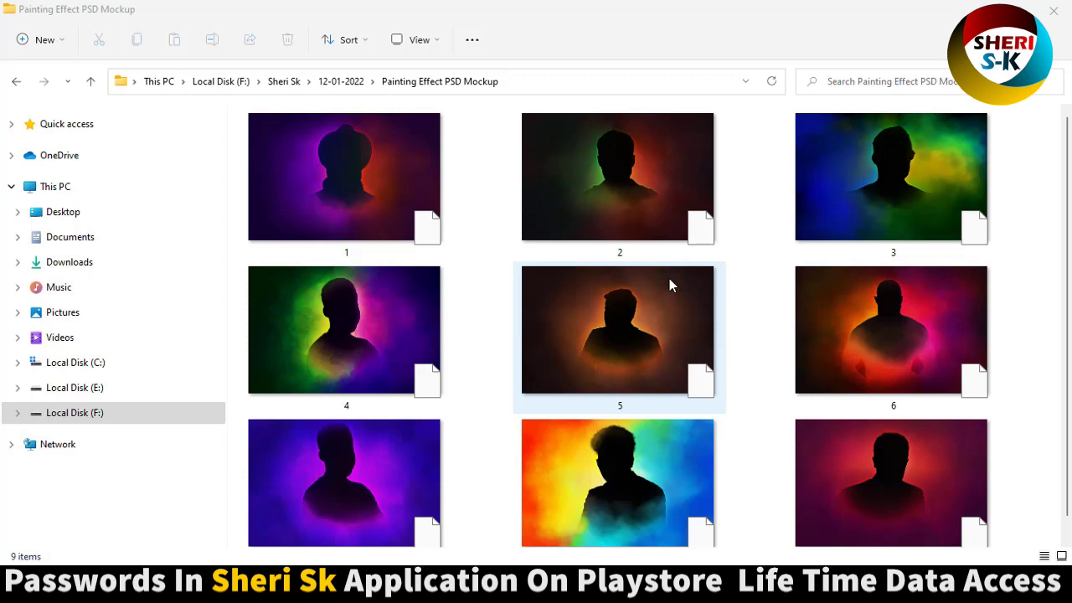
Browse the Painting Effect PSD Mockup folder and select mockup file 1
scroll(669, 286, down, 1)
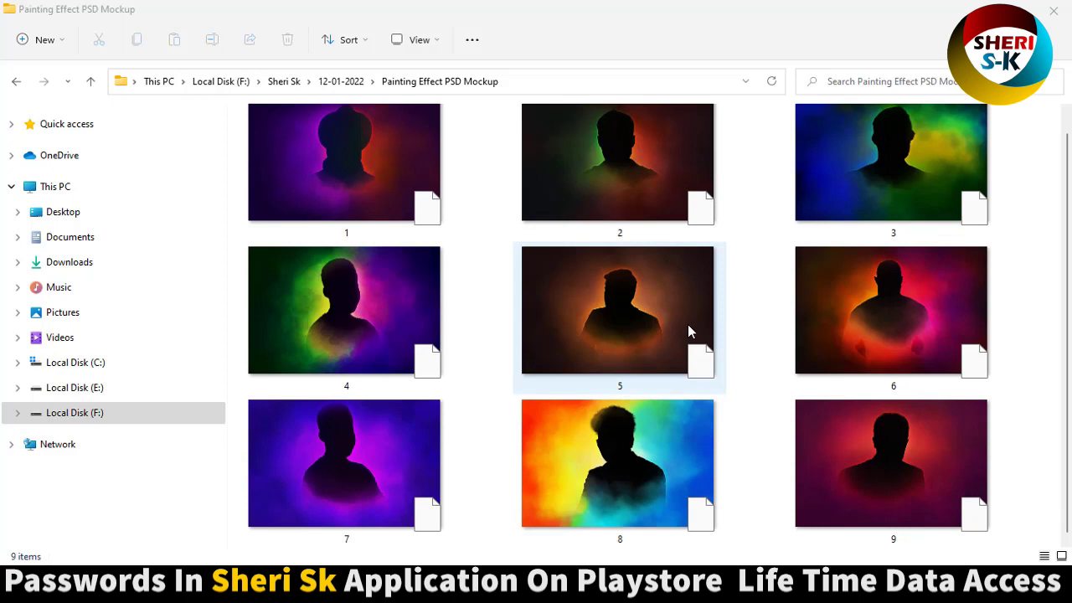
scroll(688, 323, up, 1)
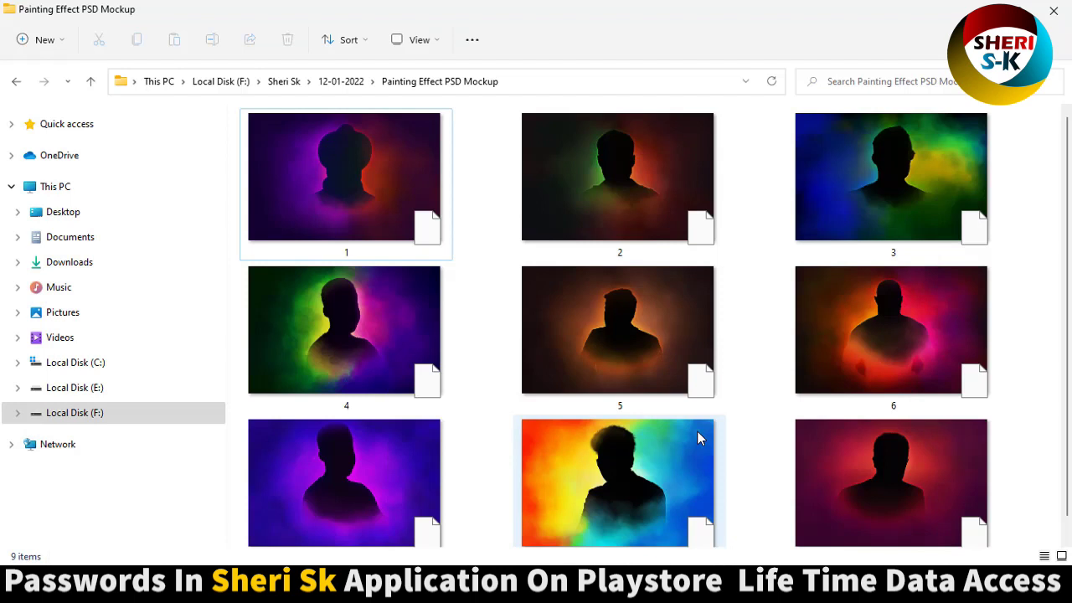
scroll(743, 323, down, 1)
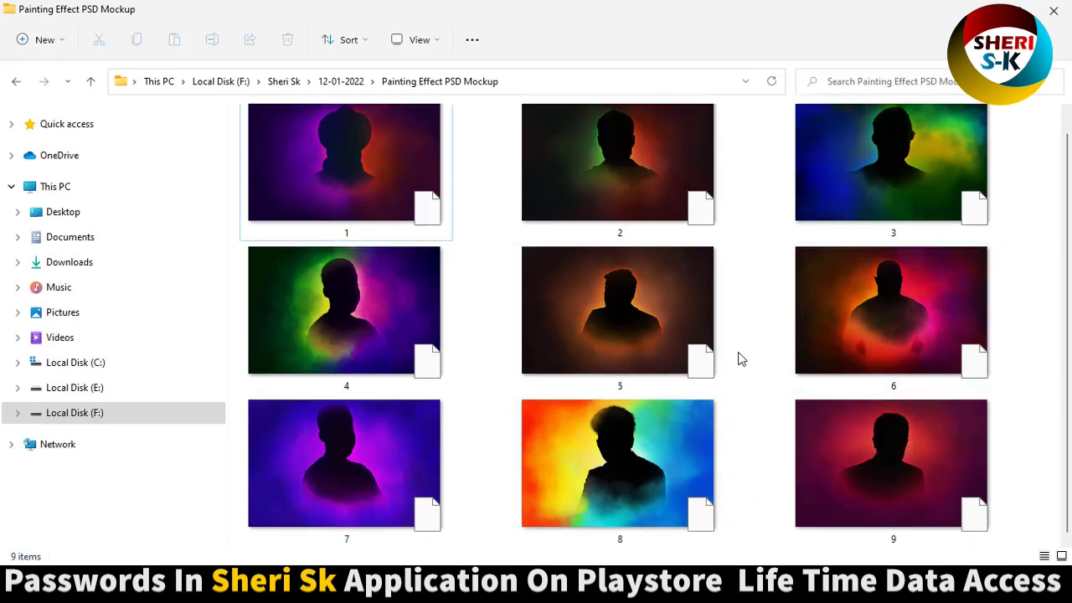
scroll(750, 280, up, 1)
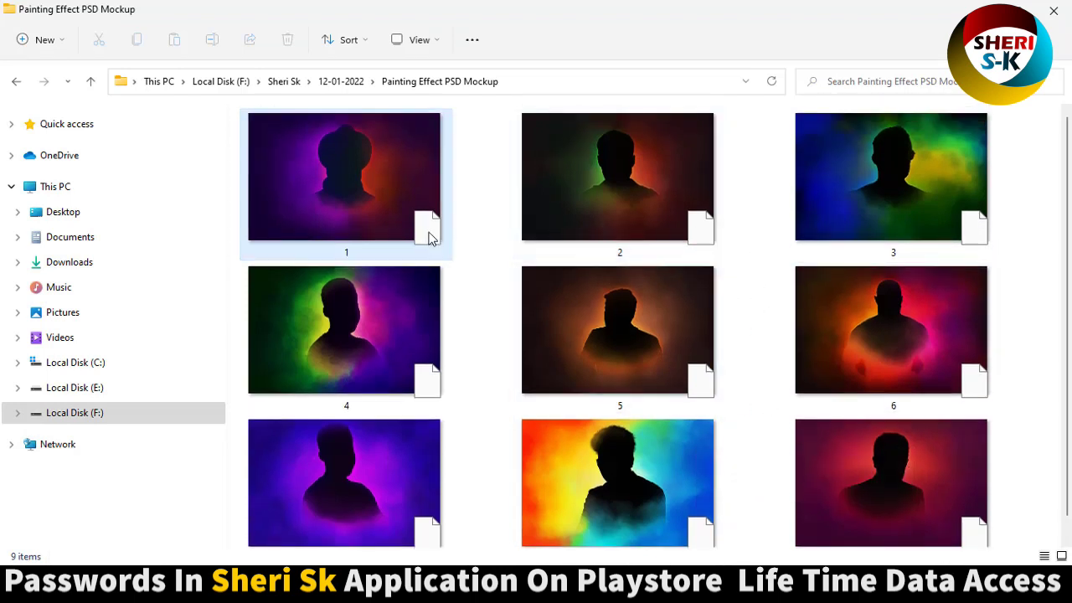
click(304, 193)
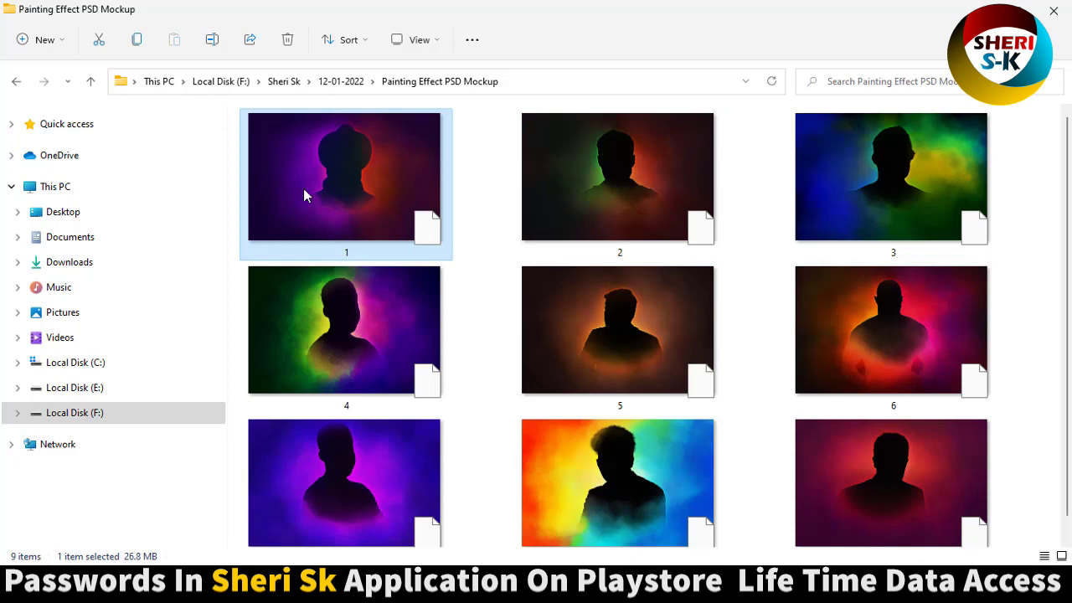
Open mockup 1.psd in Photoshop
double_click(349, 215)
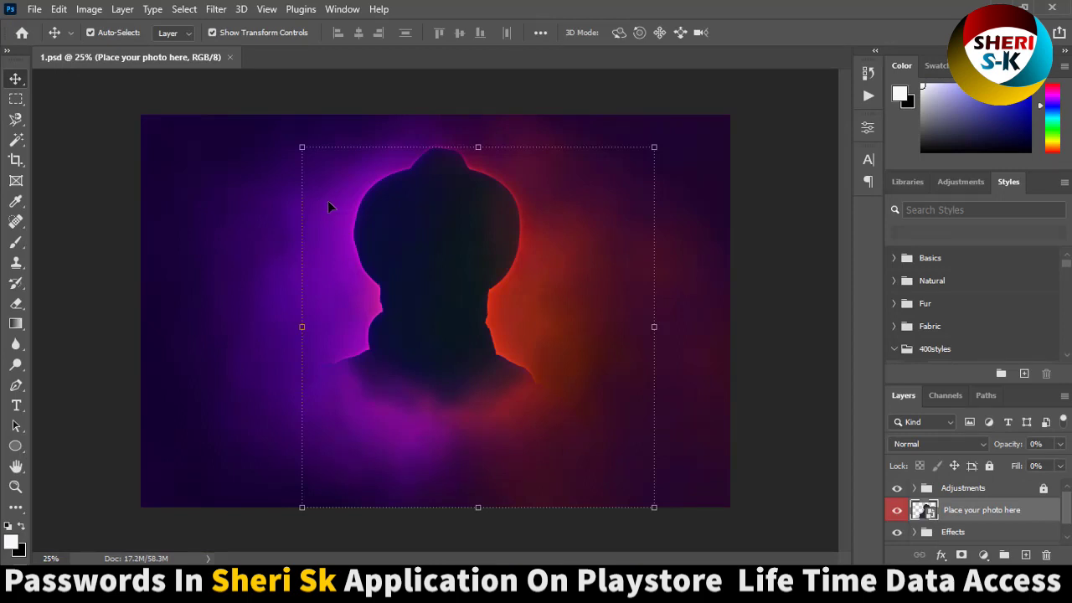
scroll(940, 521, down, 1)
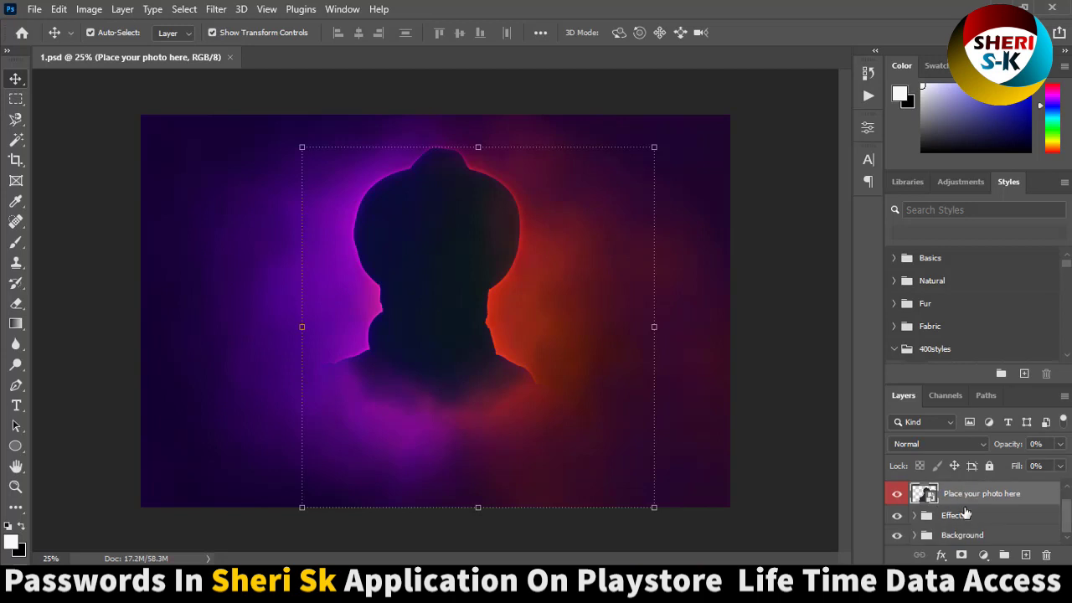
scroll(939, 521, up, 1)
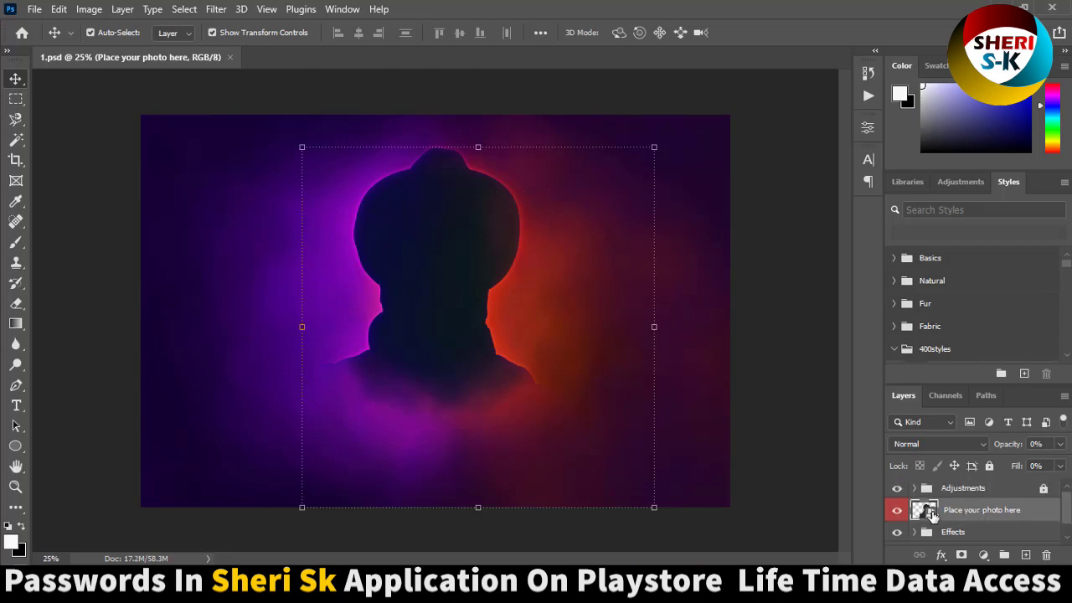
Inside the photo smart object, add an empty layer and delete 'Sample Photo (Delete it)'
double_click(929, 513)
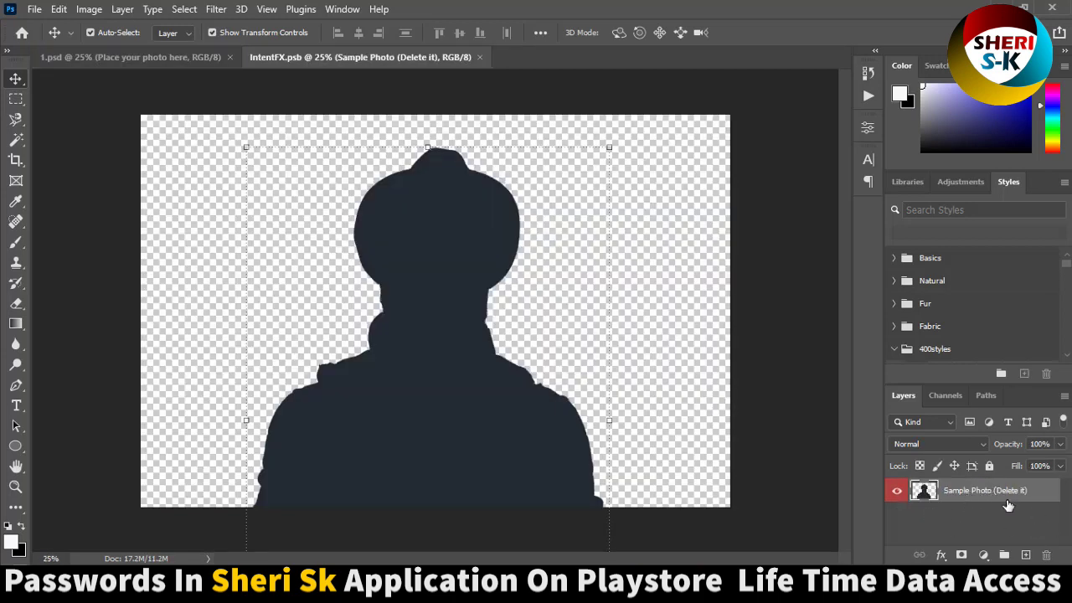
click(1026, 555)
click(1006, 524)
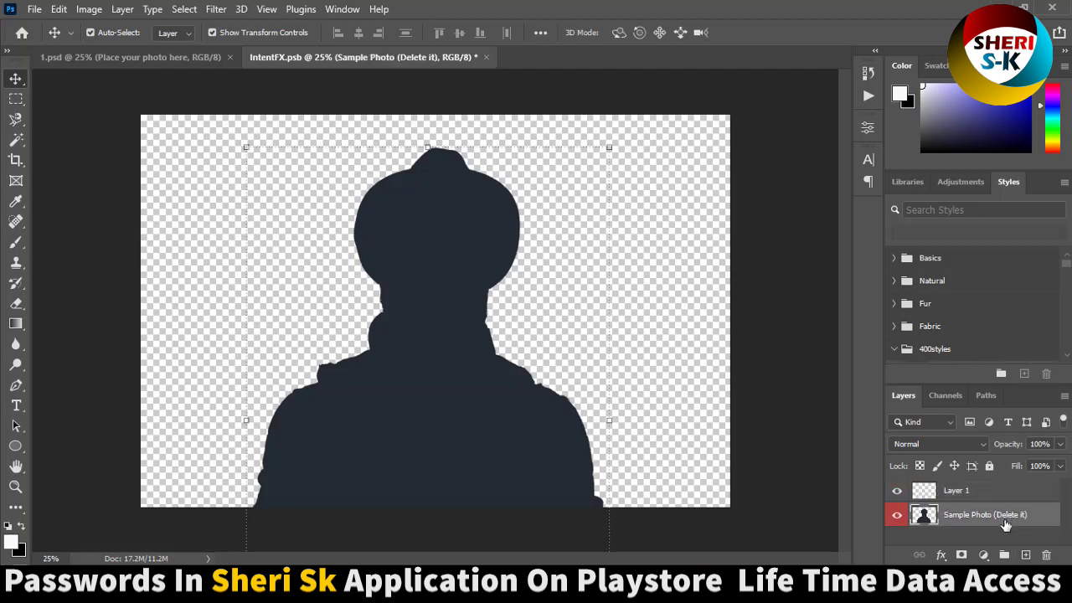
key(Delete)
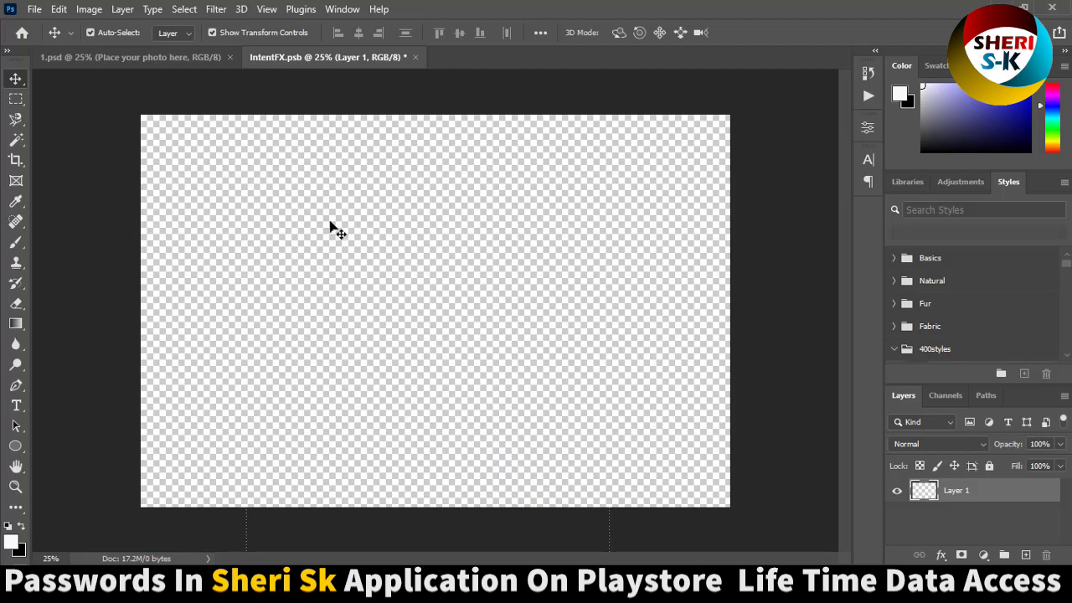
Open the smiling short-haired brunette wallpaper from the Girls folder on drive E
click(35, 9)
click(59, 41)
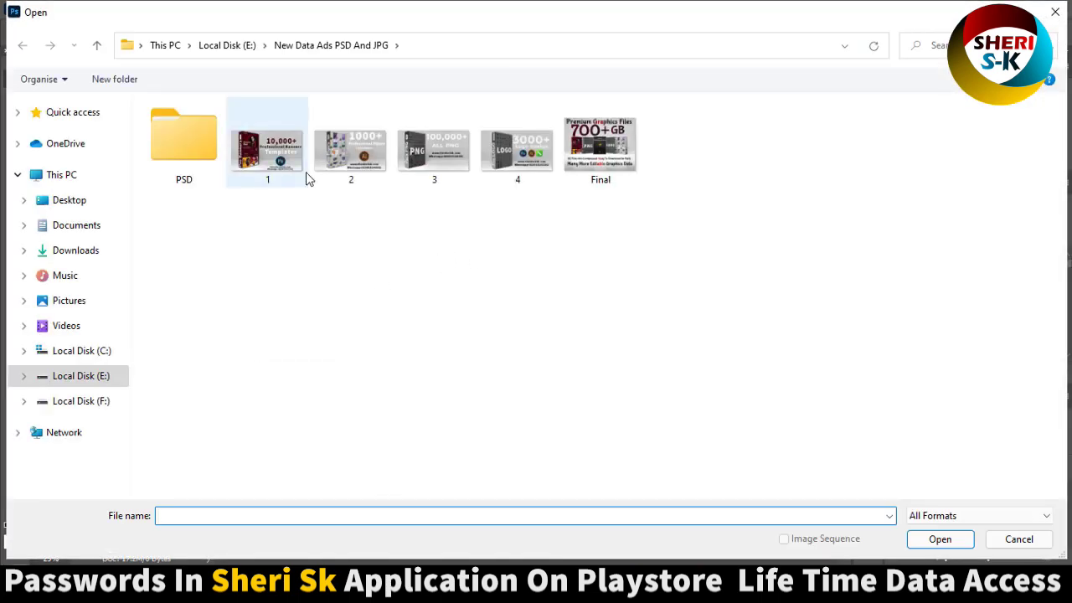
click(106, 378)
double_click(335, 283)
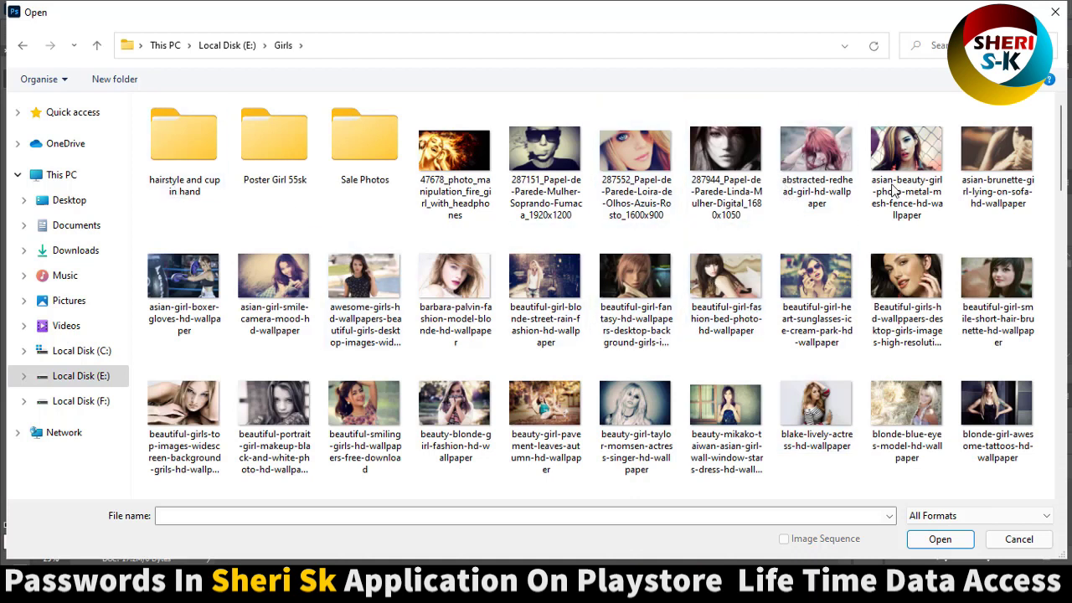
double_click(1005, 272)
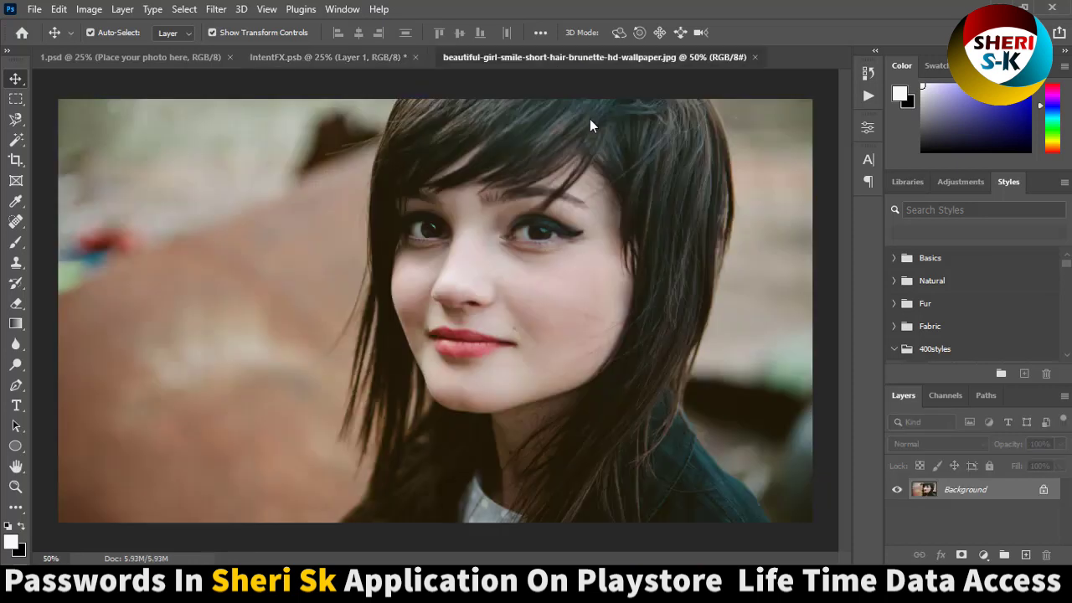
Copy the brunette photo onto the smart object canvas and close its source window
drag(540, 51, 592, 129)
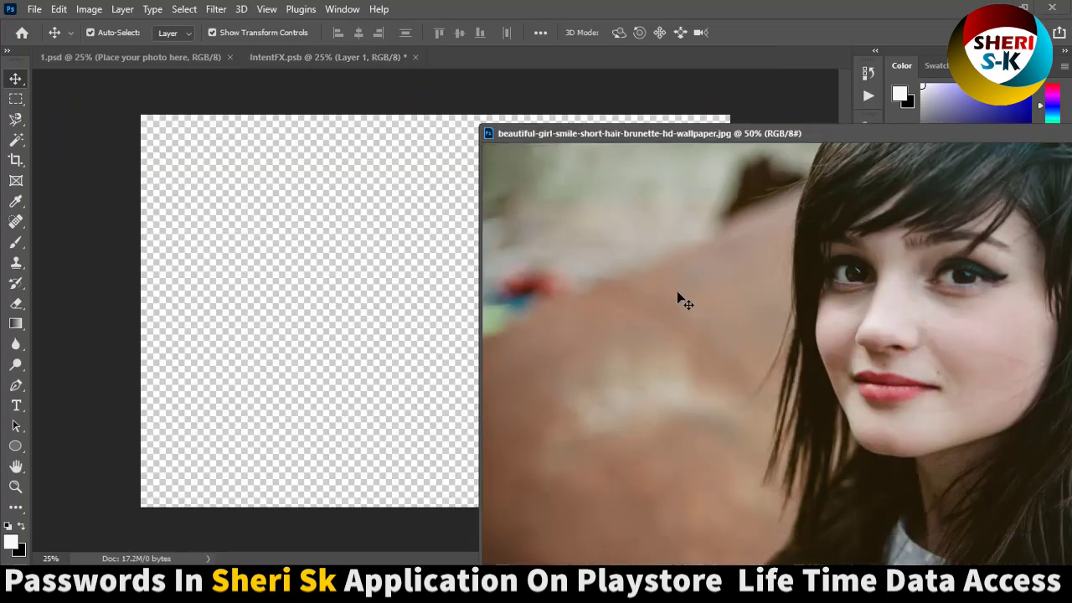
drag(355, 308, 355, 307)
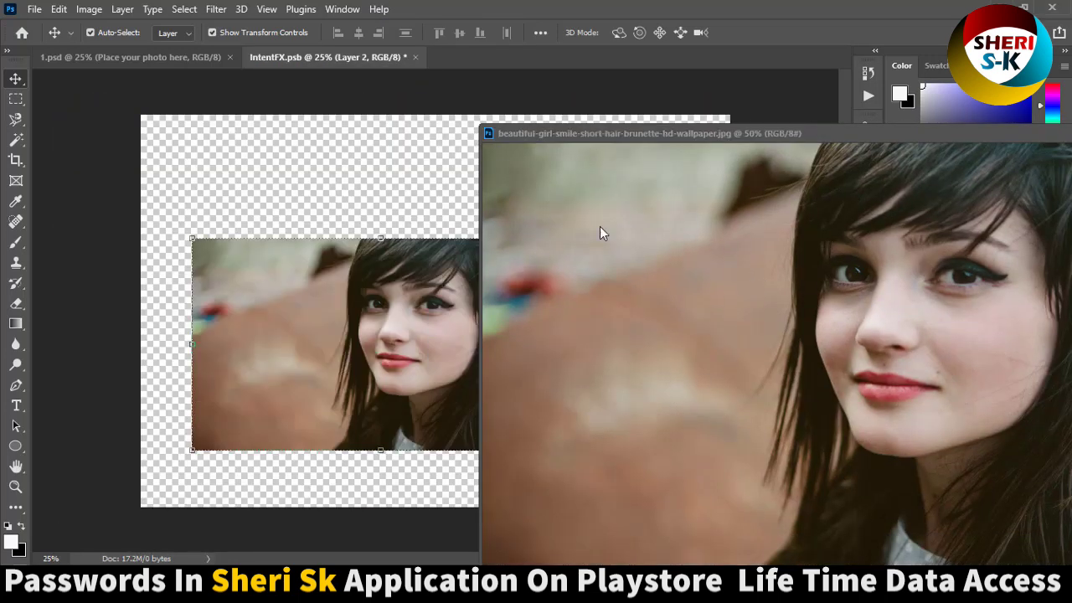
drag(859, 134, 502, 117)
click(870, 115)
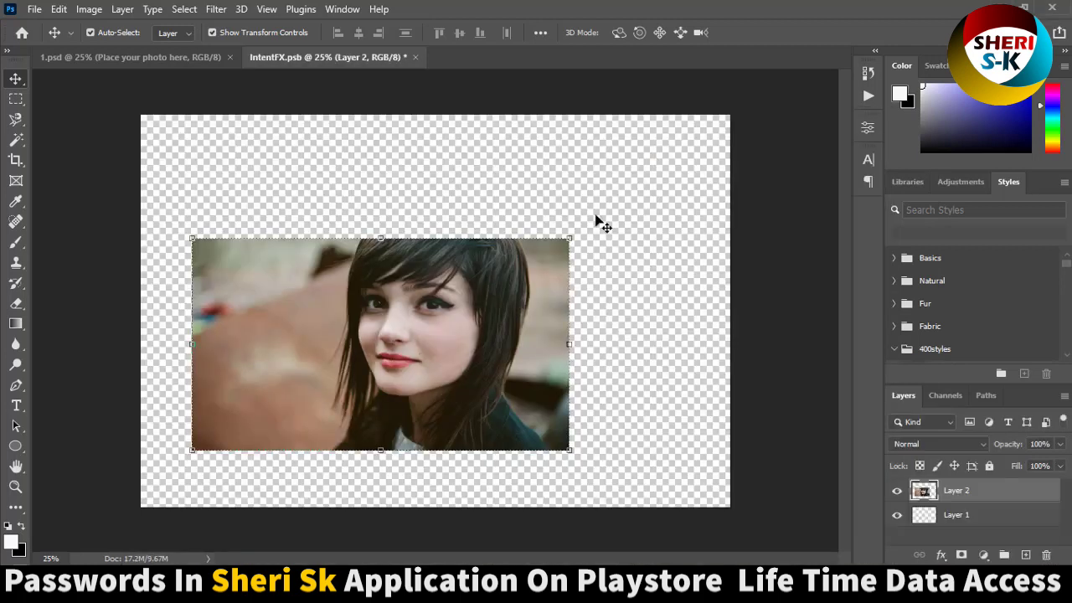
Scale the photo to cover the canvas, centre her face, apply and save
mouse_move(569, 238)
mouse_down()
mouse_move(699, 137)
mouse_move(787, 115)
mouse_up()
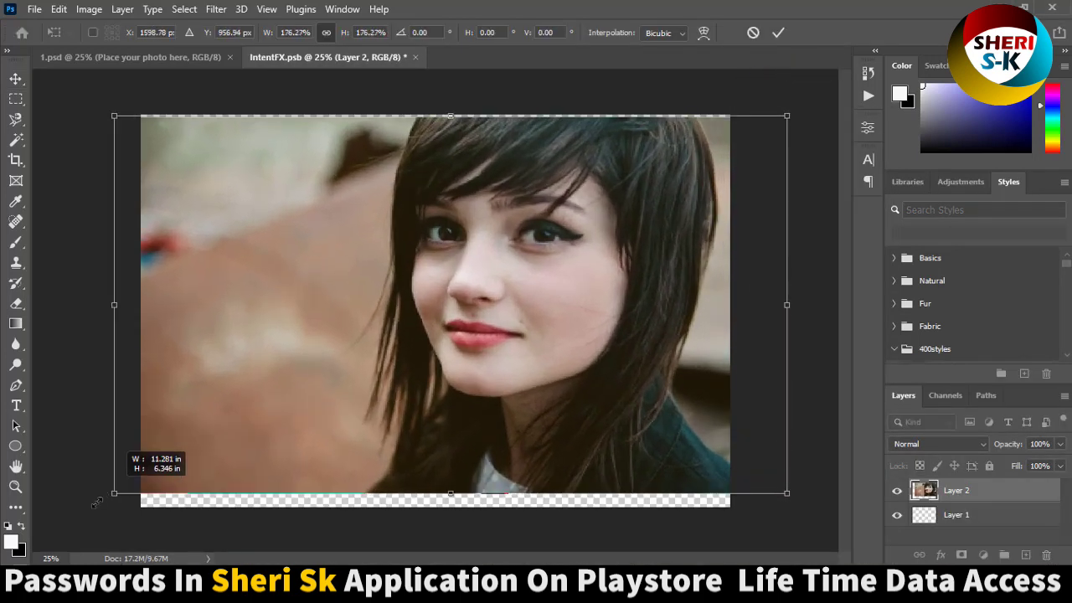
drag(191, 450, 79, 511)
drag(531, 375, 465, 374)
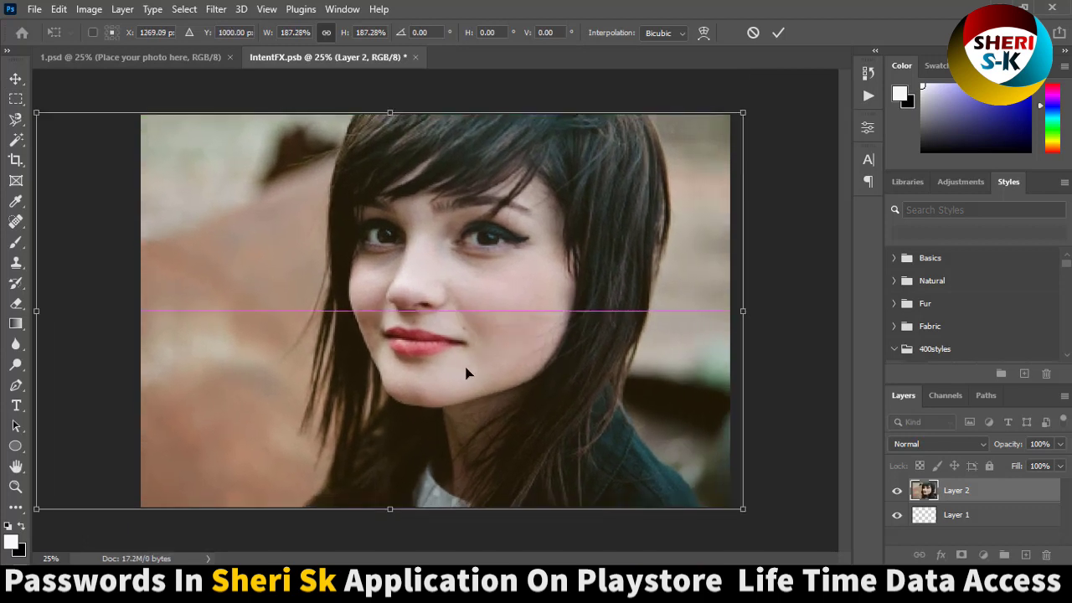
key(Return)
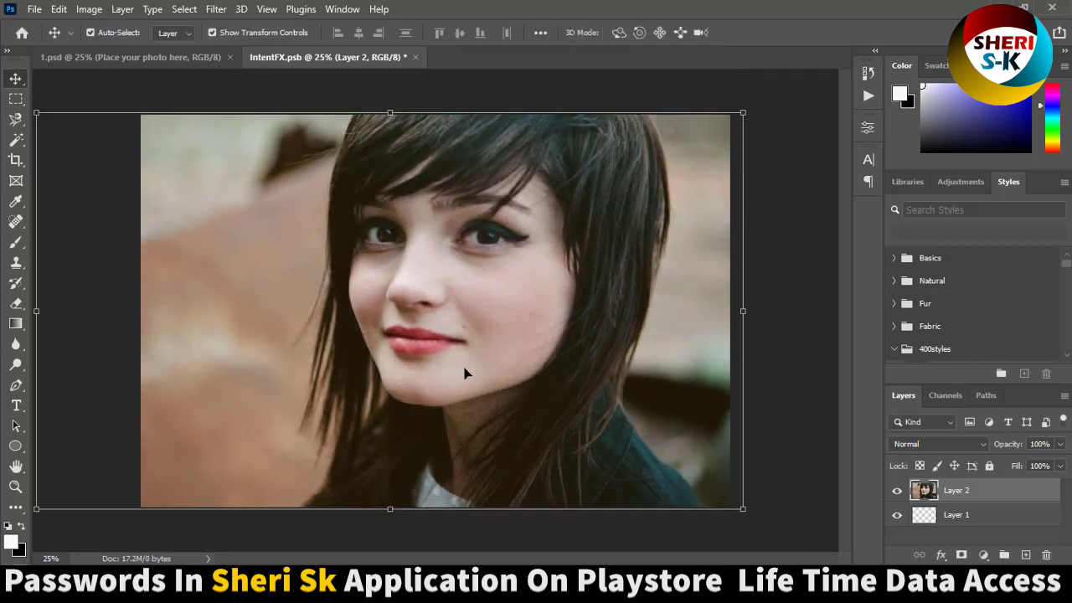
key(ctrl+s)
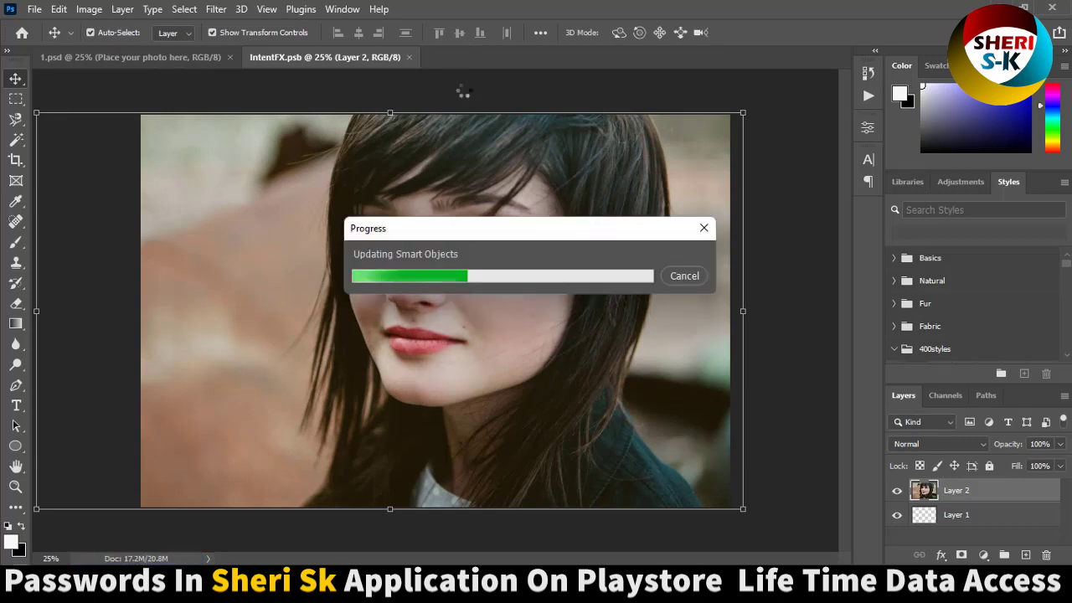
Return to mockup 1, reopen its smart object and delete the brunette photo layer
click(415, 57)
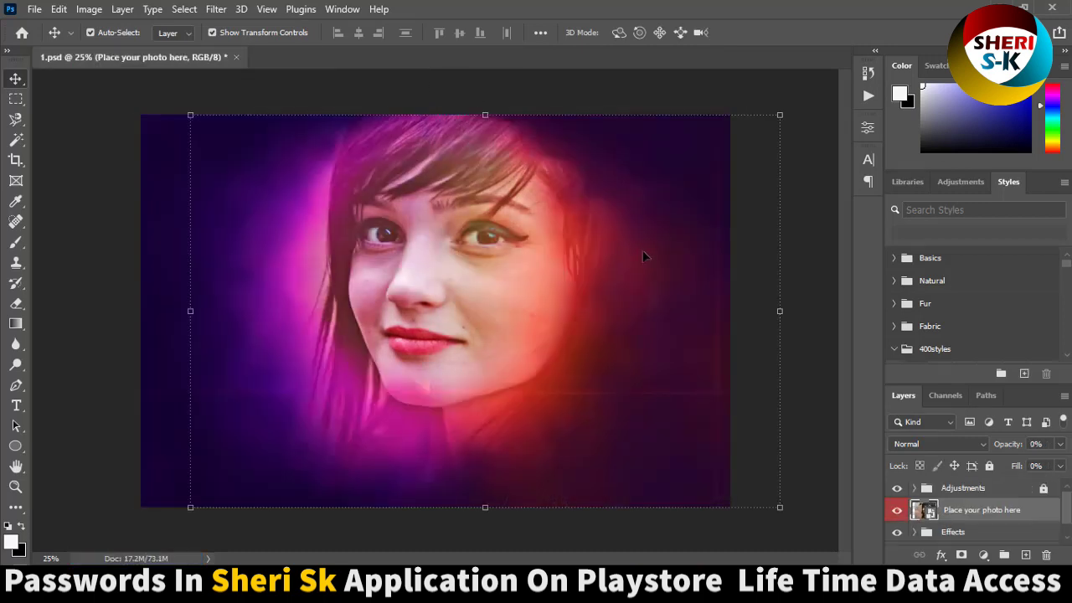
click(603, 83)
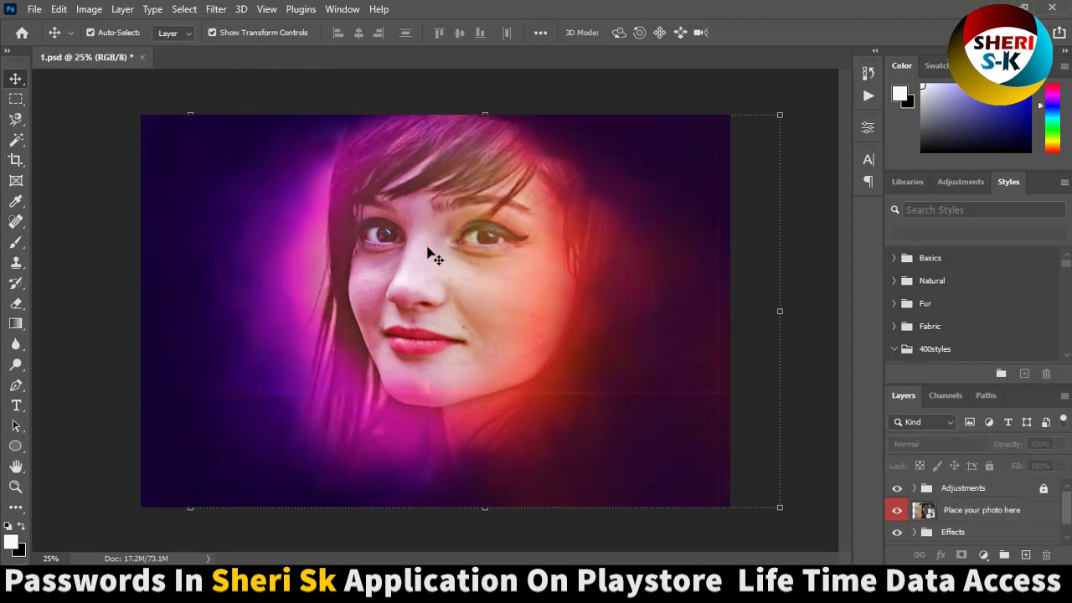
double_click(925, 511)
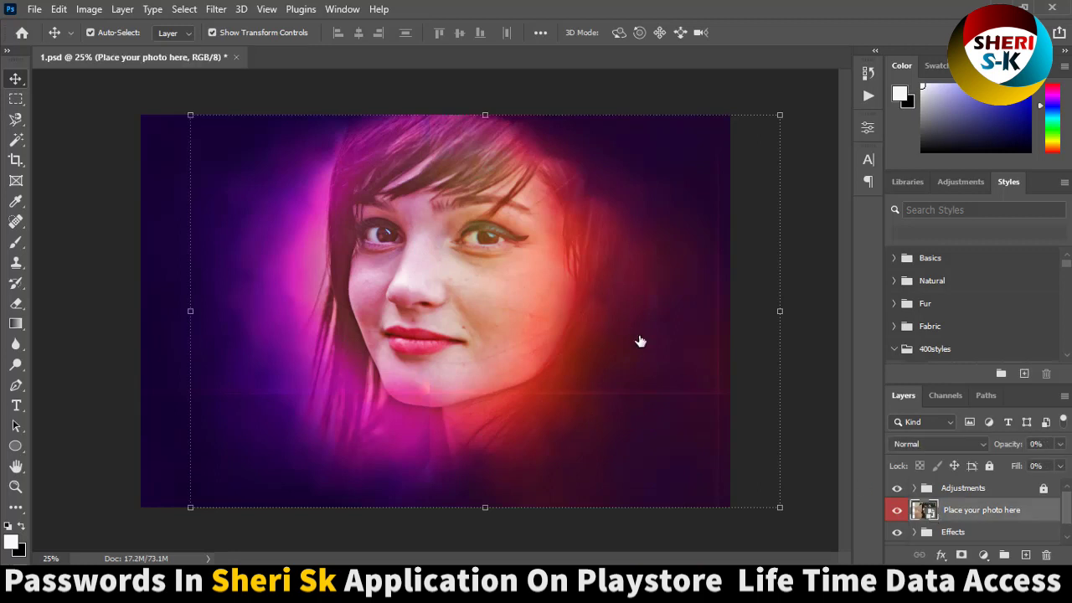
key(Delete)
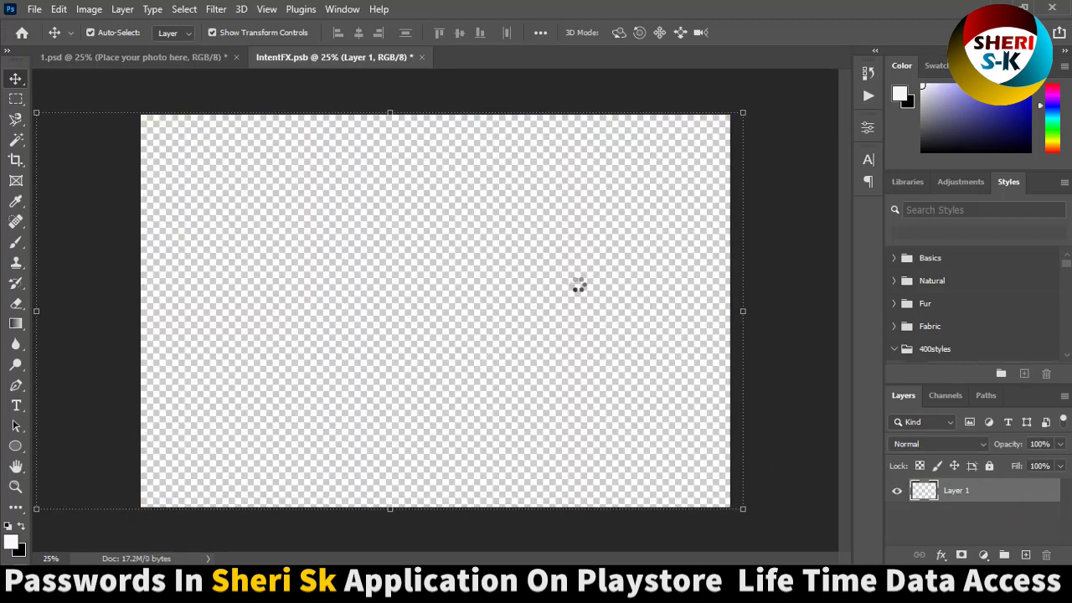
Open the long-haired woman stock photo from the hairstyle and cup in hand folder
click(34, 9)
click(46, 42)
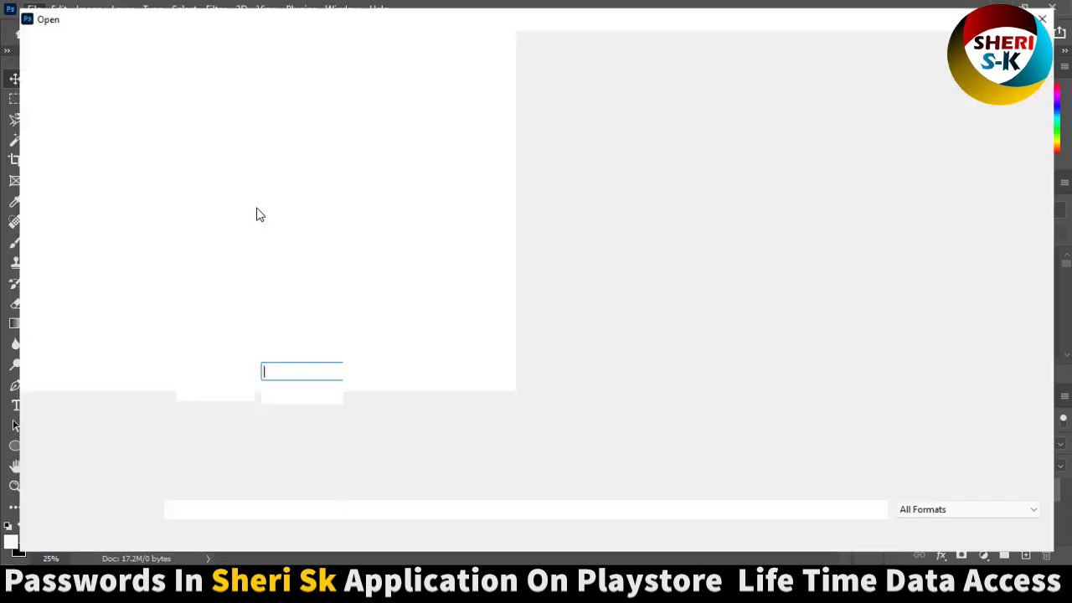
double_click(195, 141)
double_click(841, 133)
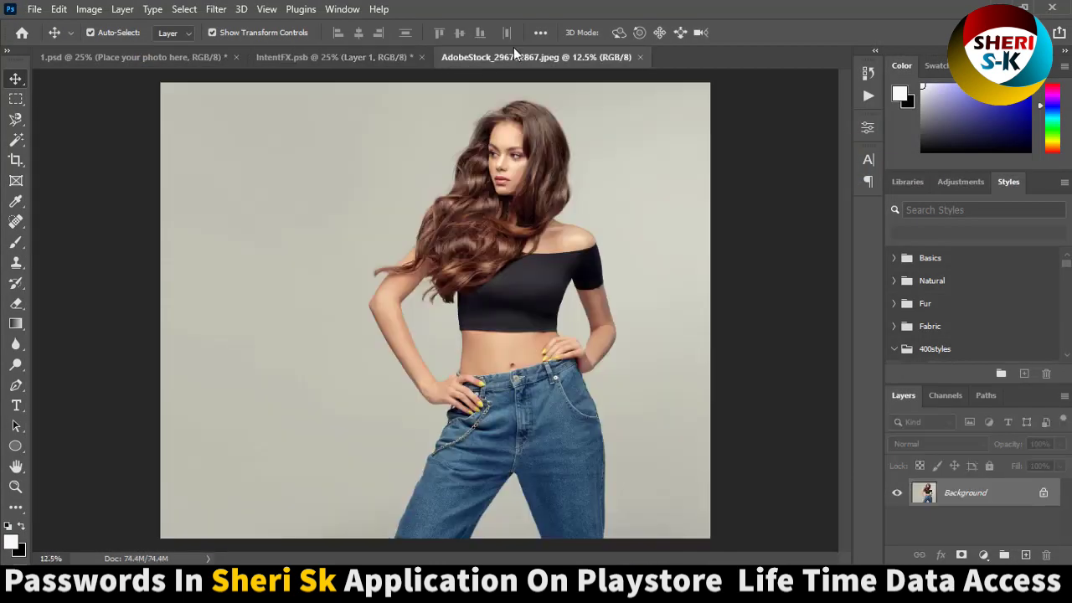
Copy the woman onto the smart object canvas, position her, save and close the contents
drag(516, 57, 654, 230)
drag(888, 327, 390, 355)
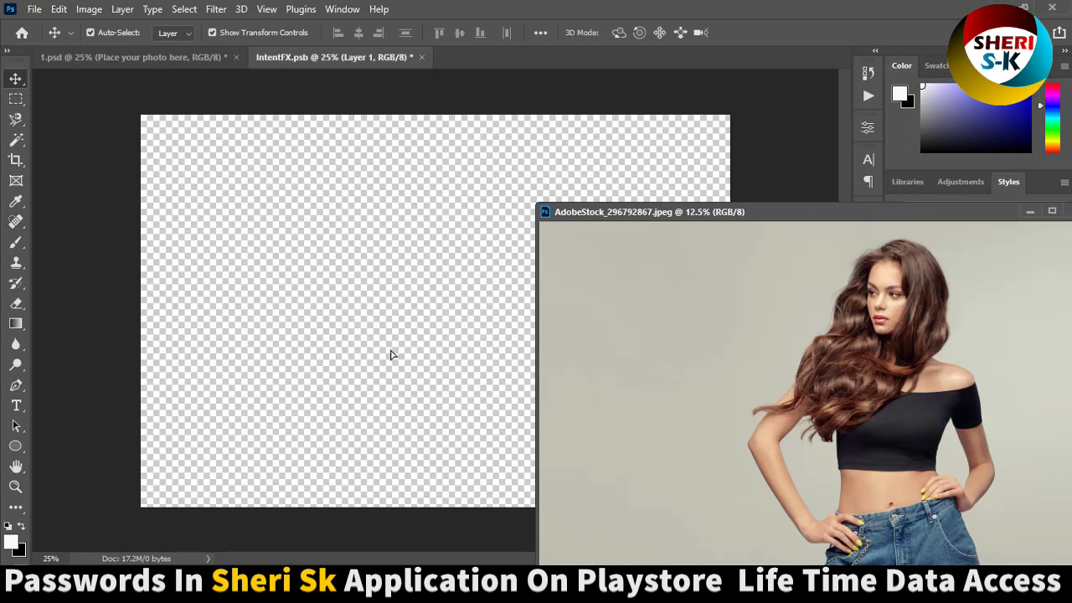
drag(573, 211, 37, 203)
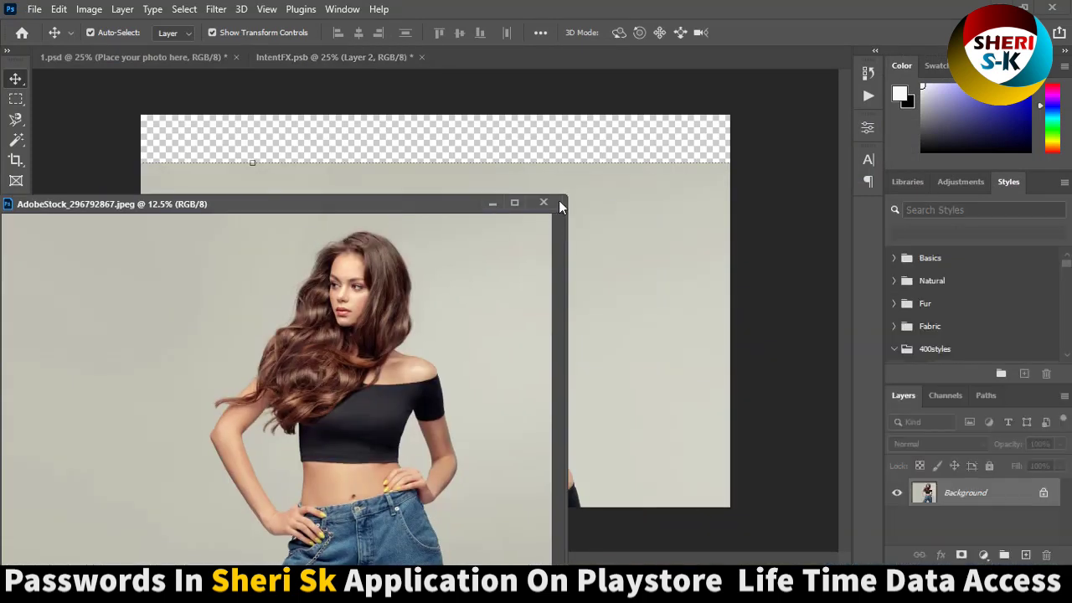
click(558, 202)
drag(418, 377, 462, 272)
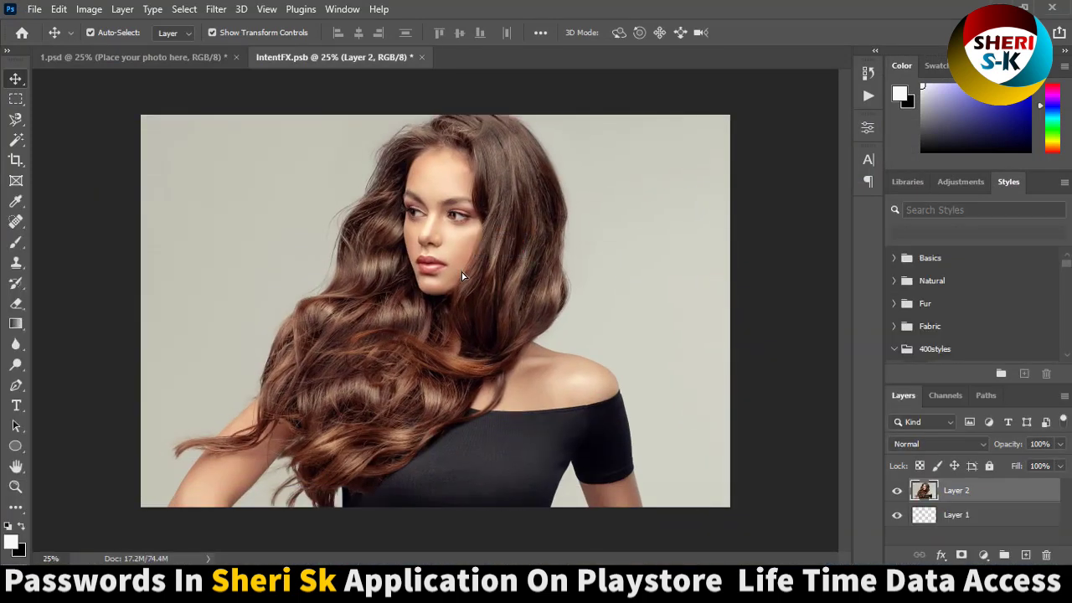
key(ctrl+s)
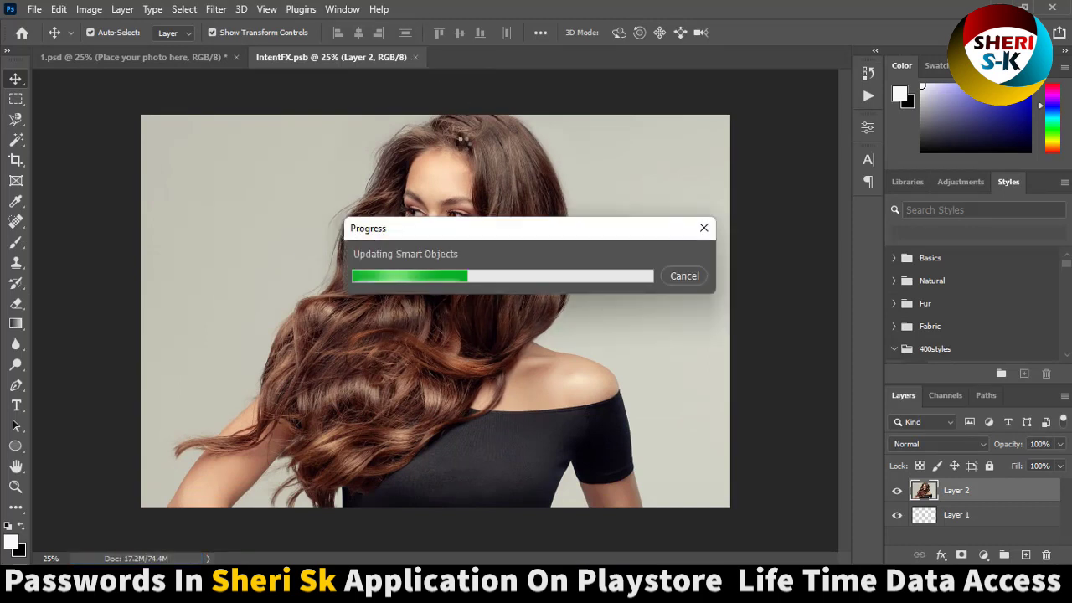
click(417, 58)
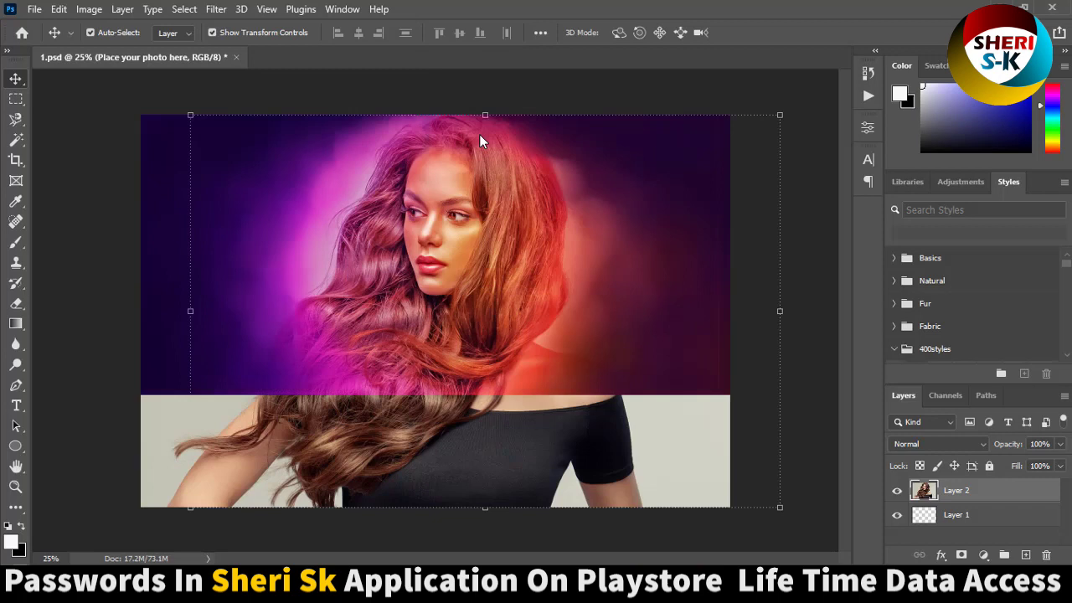
click(599, 95)
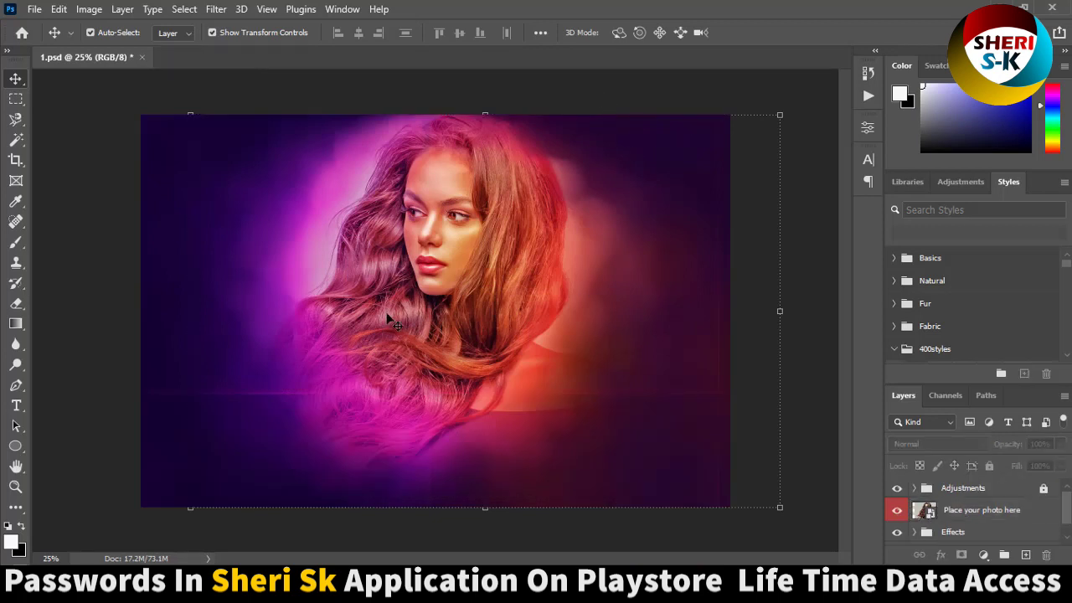
key(ctrl+plus)
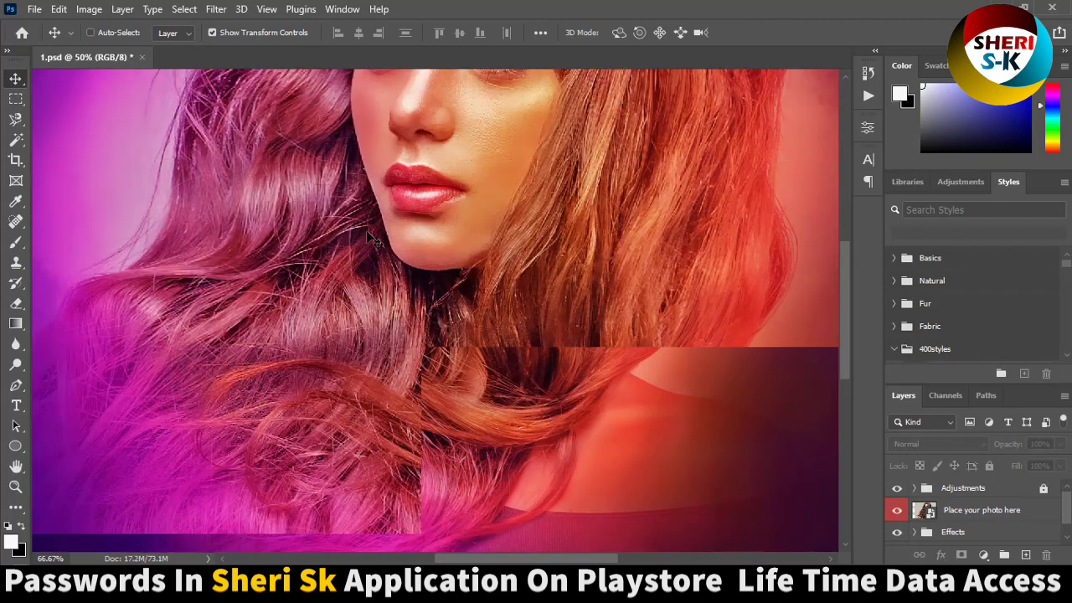
key(ctrl+plus)
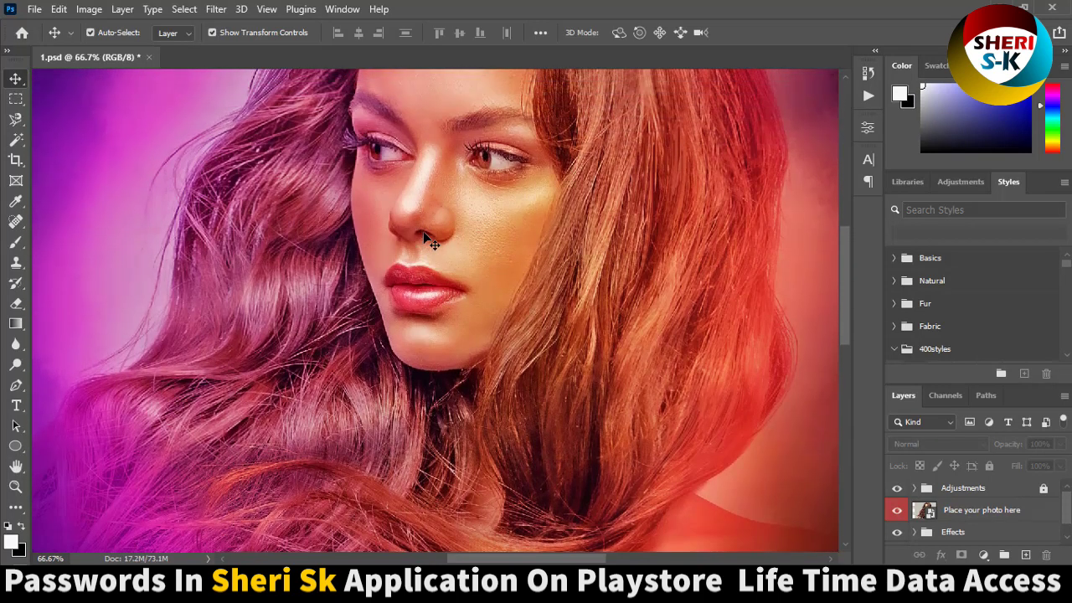
scroll(426, 240, up, 3)
scroll(428, 241, up, 2)
scroll(426, 241, up, 1)
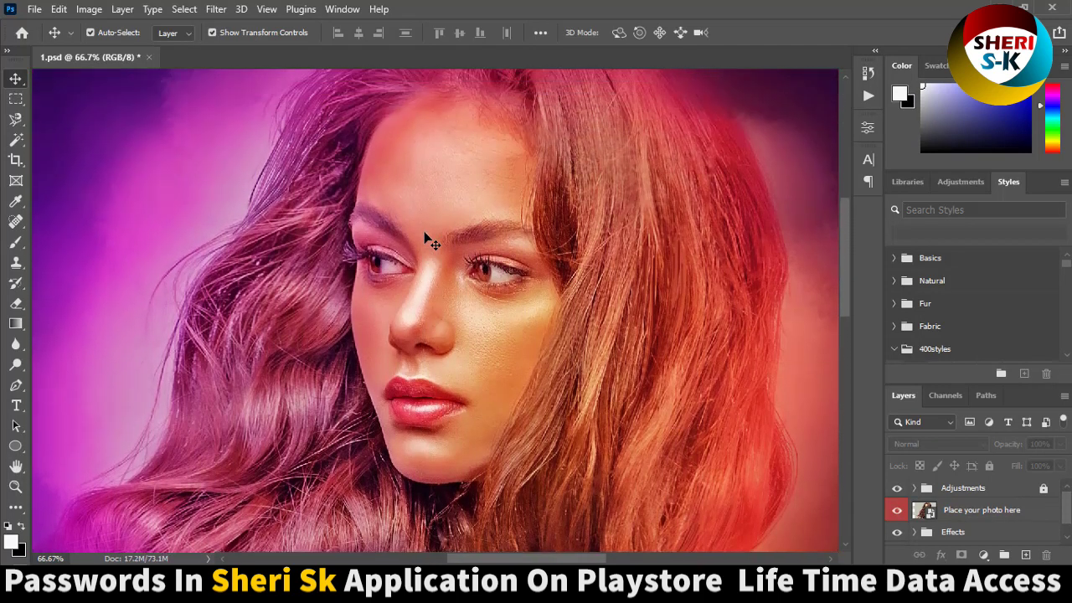
key(ctrl+minus)
key(ctrl+minus)
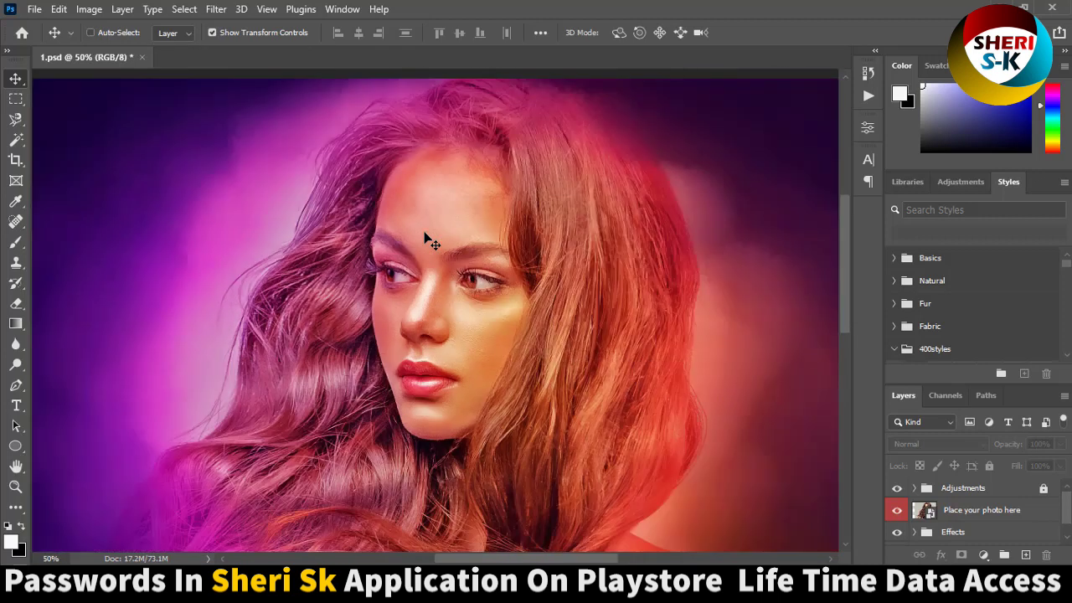
key(ctrl+minus)
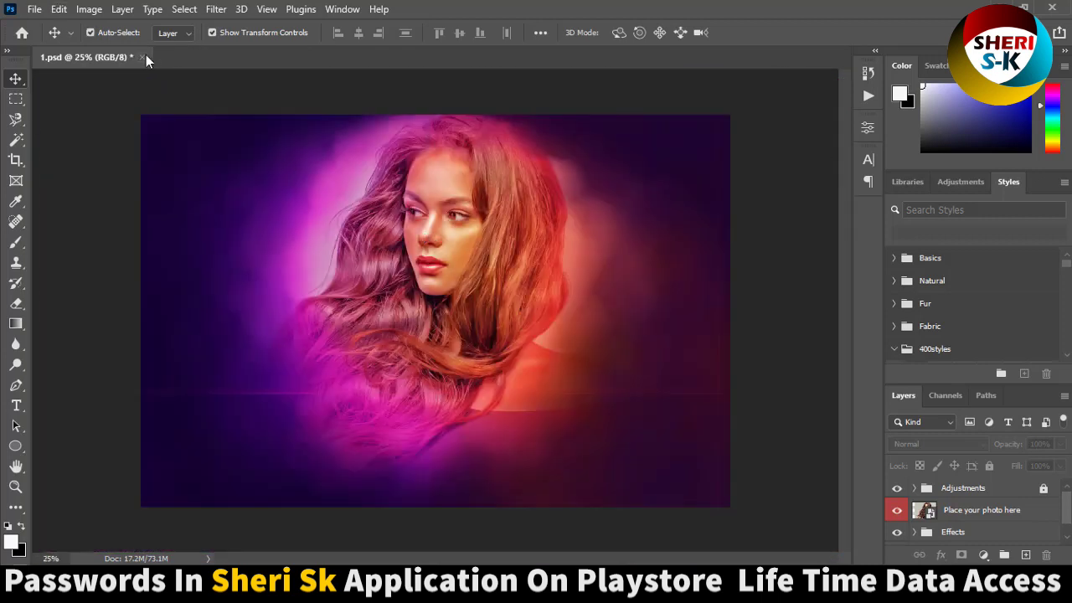
Close 1.psd without saving and open 2.psd in Photoshop
click(142, 57)
click(530, 224)
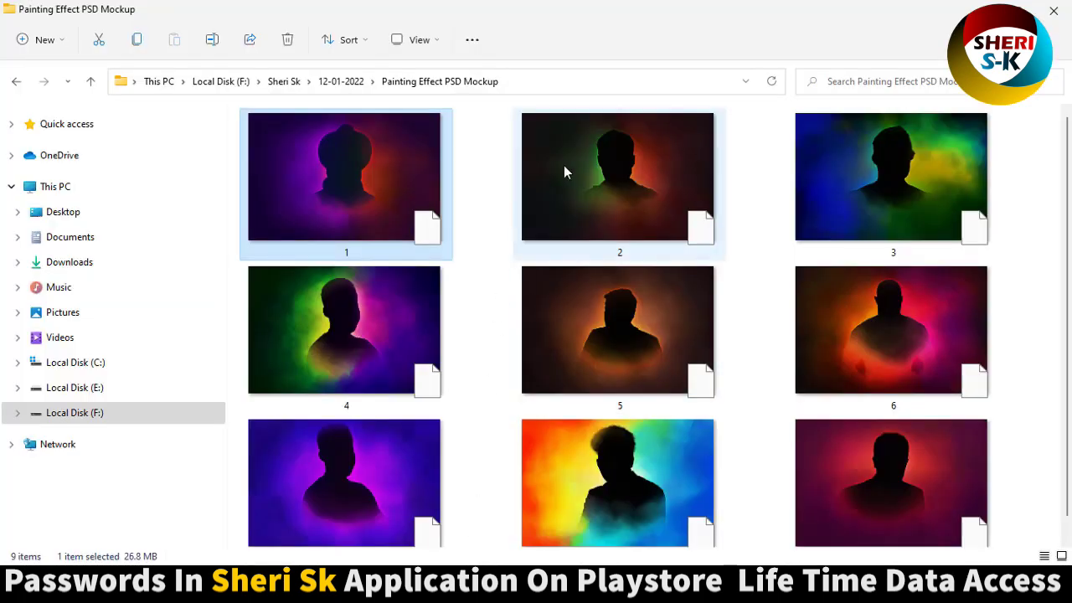
click(564, 165)
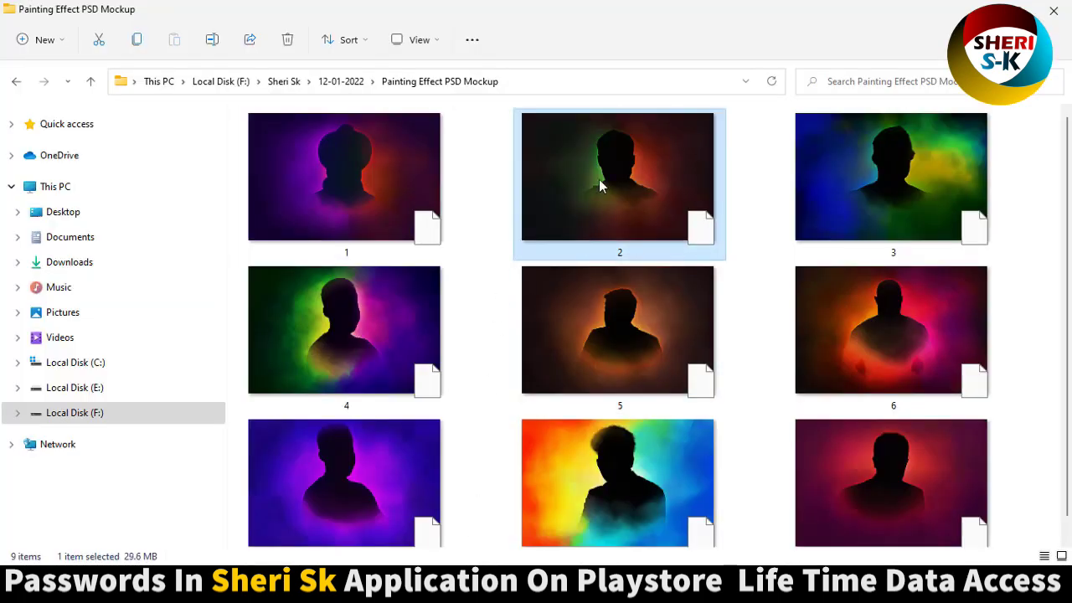
double_click(600, 186)
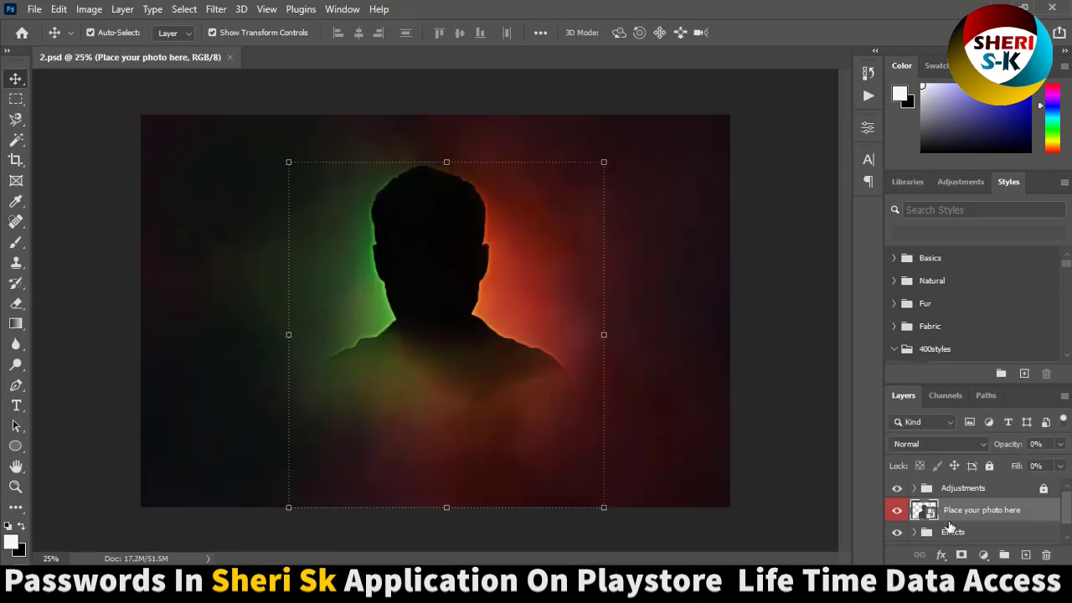
Inside mockup 2's smart object, add an empty layer and delete 'Sample Photo (Delete it)'
double_click(930, 513)
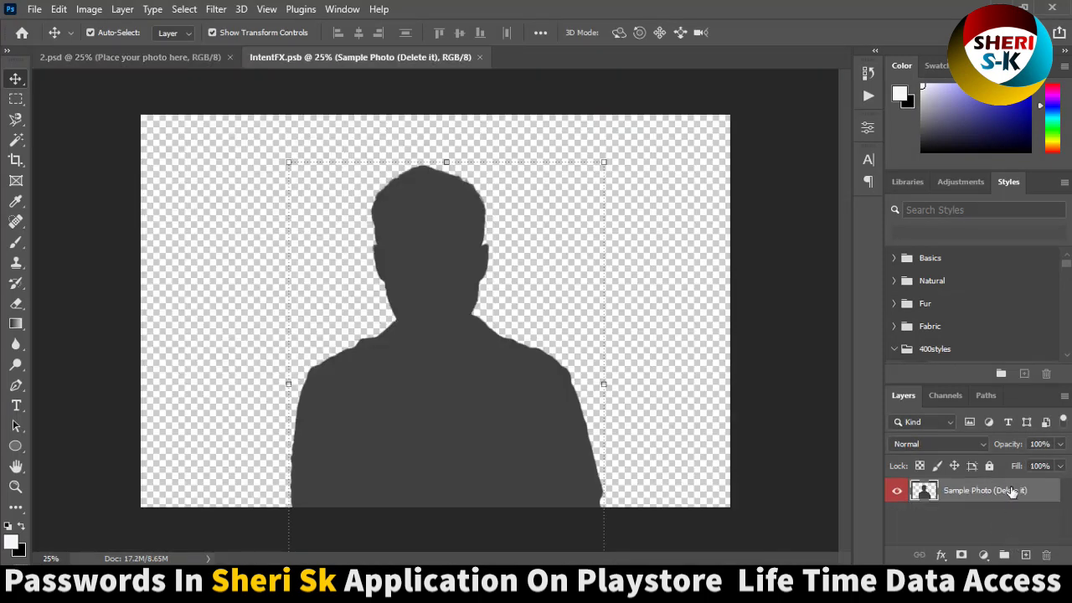
click(1026, 555)
click(969, 517)
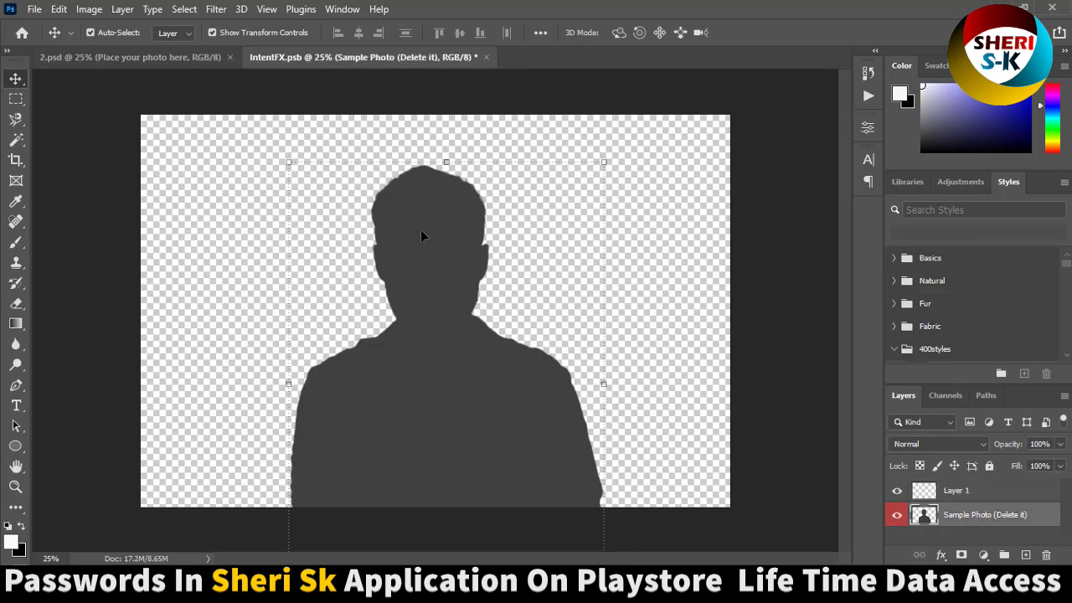
key(Delete)
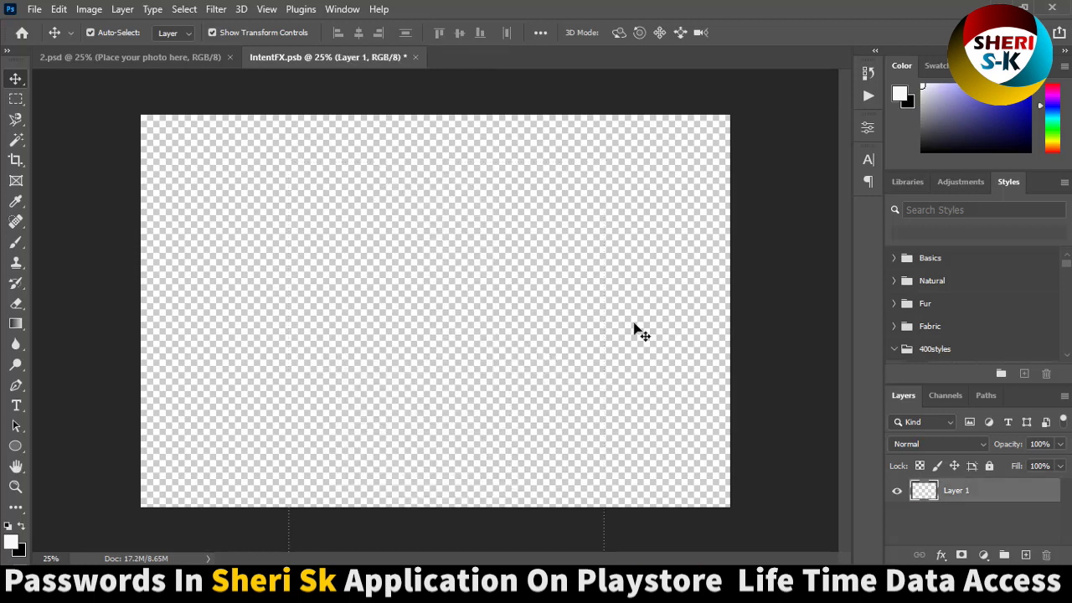
click(34, 10)
click(51, 40)
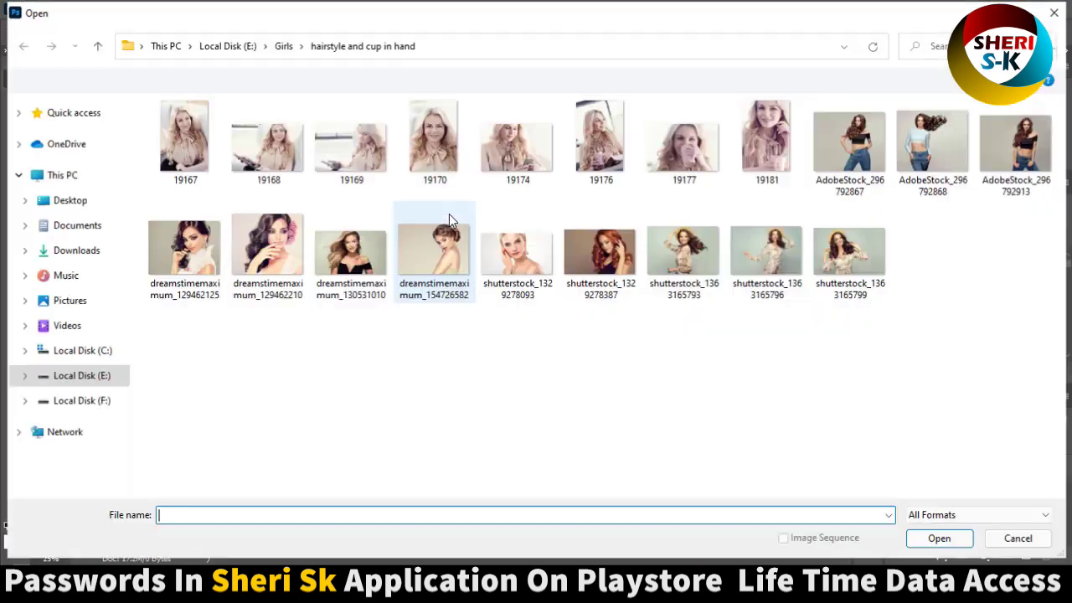
click(600, 252)
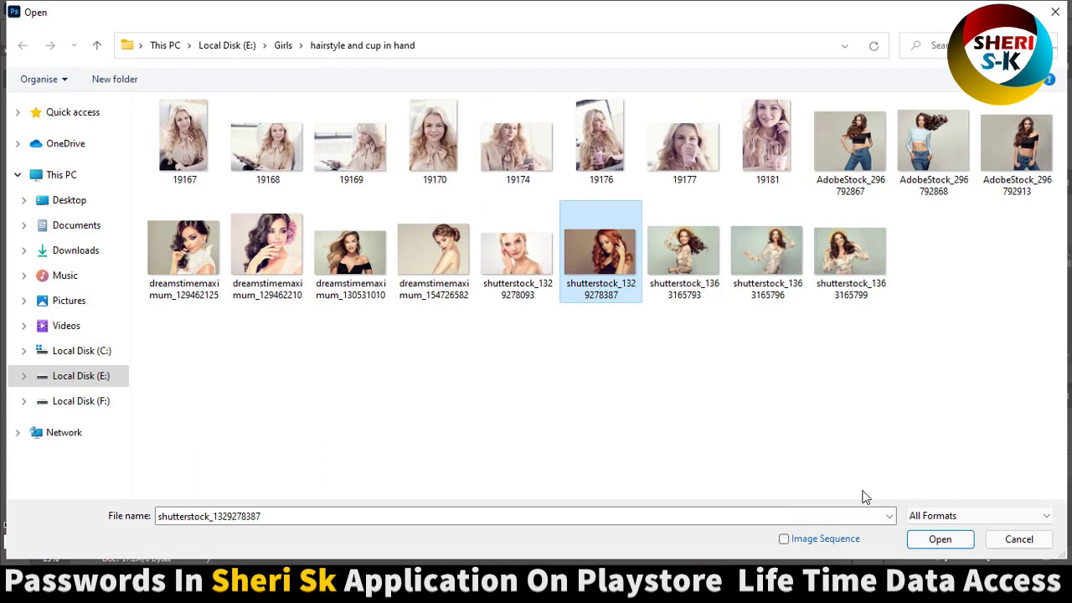
click(947, 543)
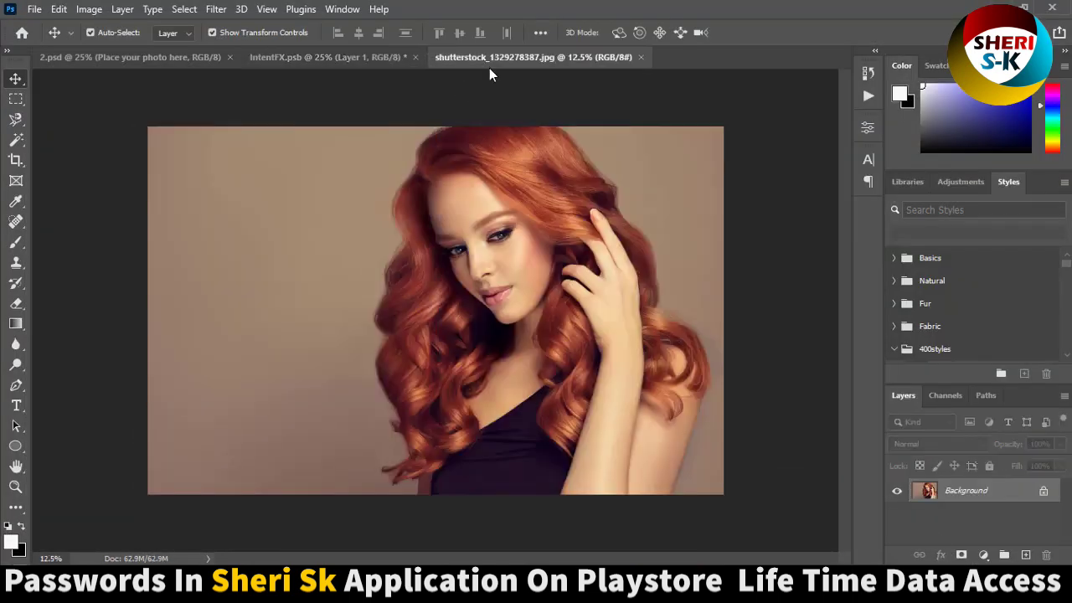
drag(489, 68, 460, 139)
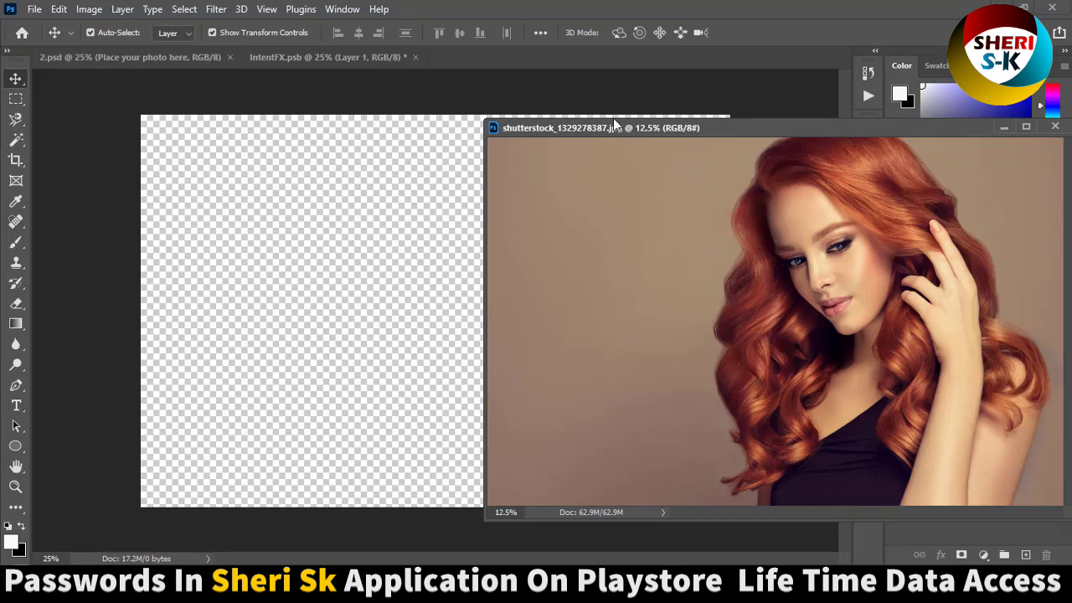
key(ctrl+minus)
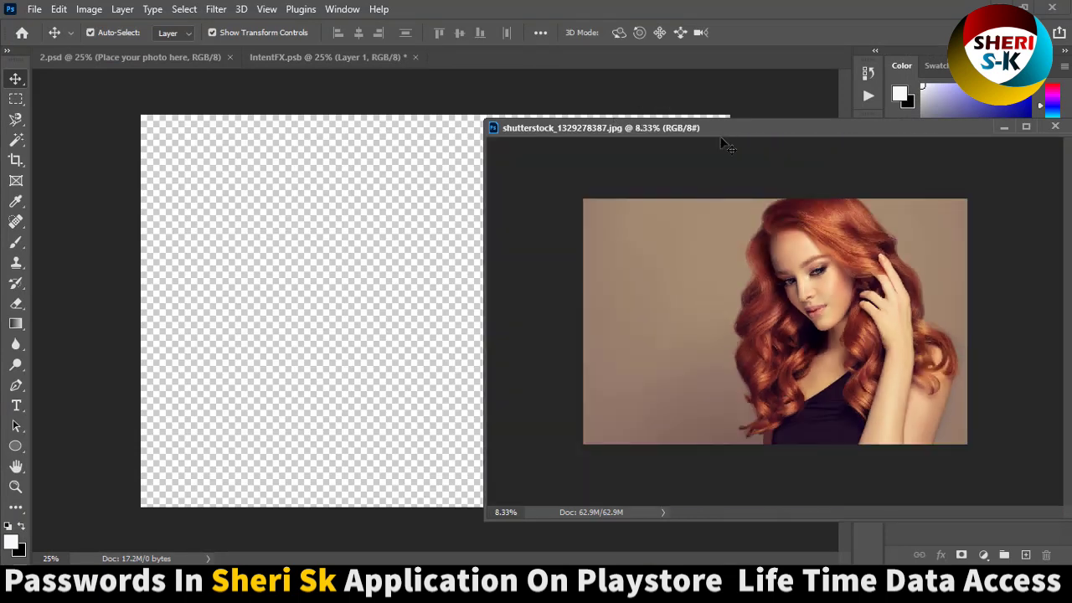
drag(690, 131, 573, 138)
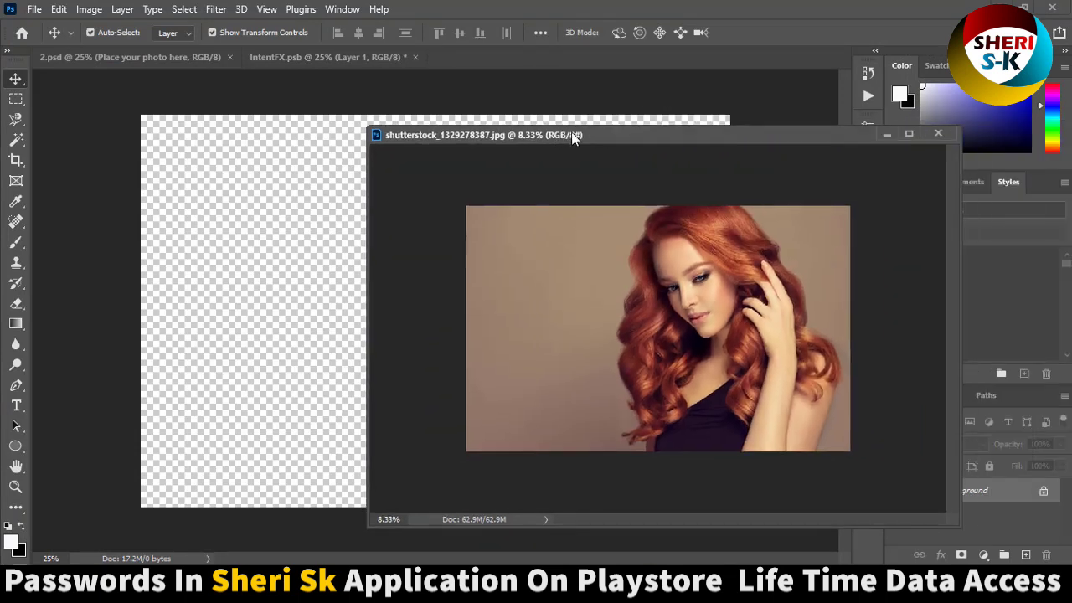
Unlock the Background layer and Magic-Wand-delete the beige areas on the left, right and bottom
click(1044, 491)
click(16, 139)
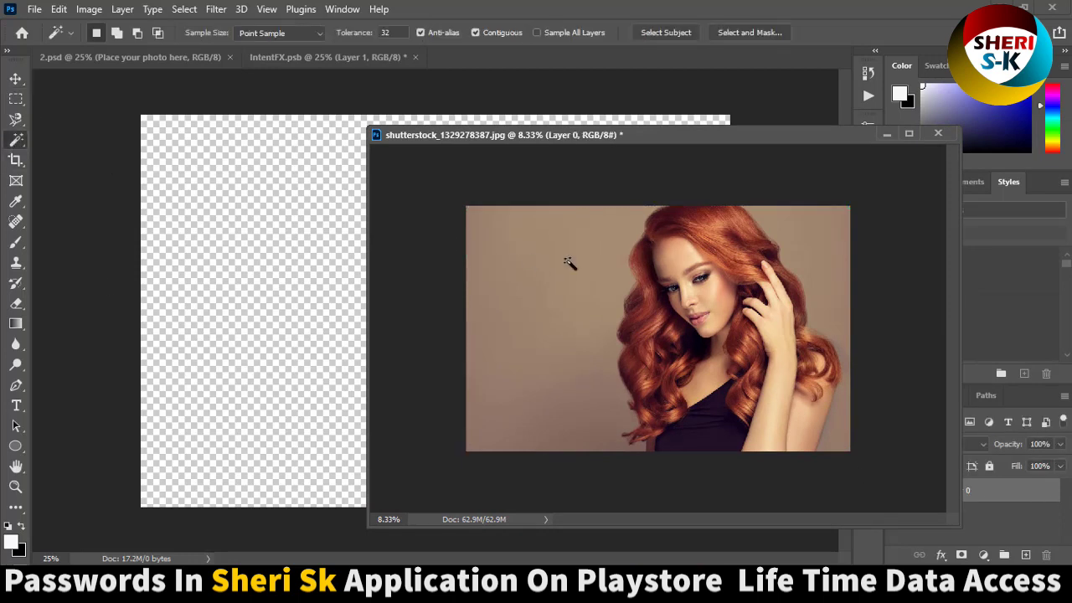
click(542, 299)
key(Delete)
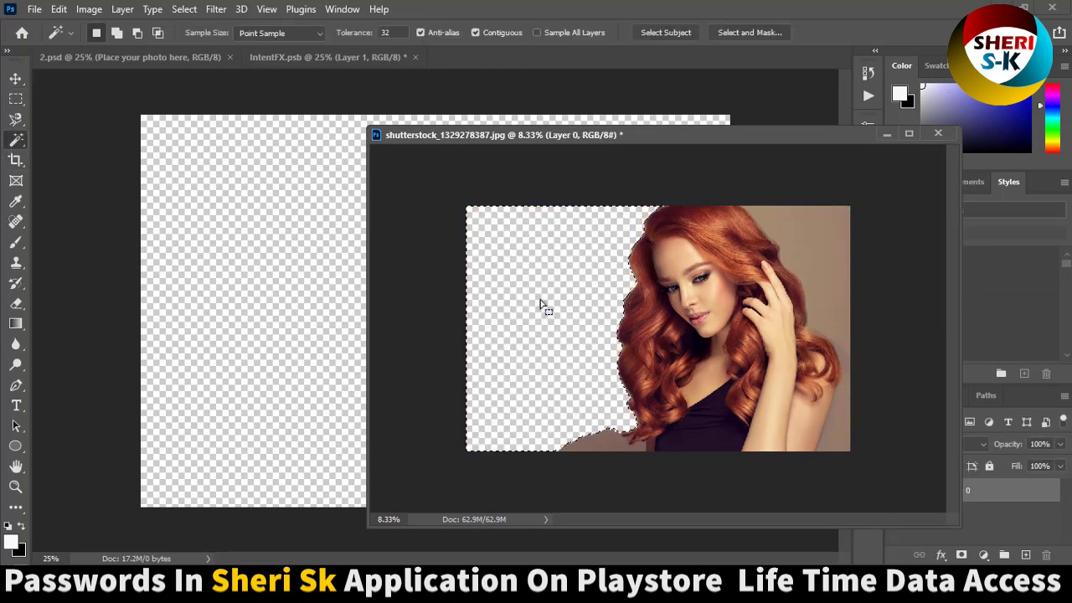
click(811, 251)
key(Delete)
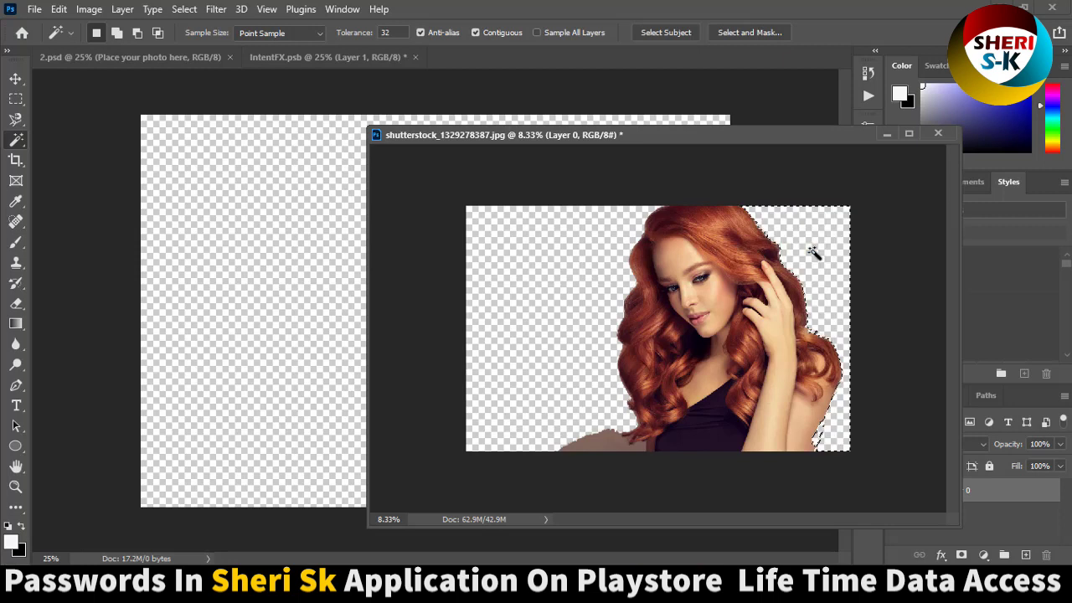
click(615, 448)
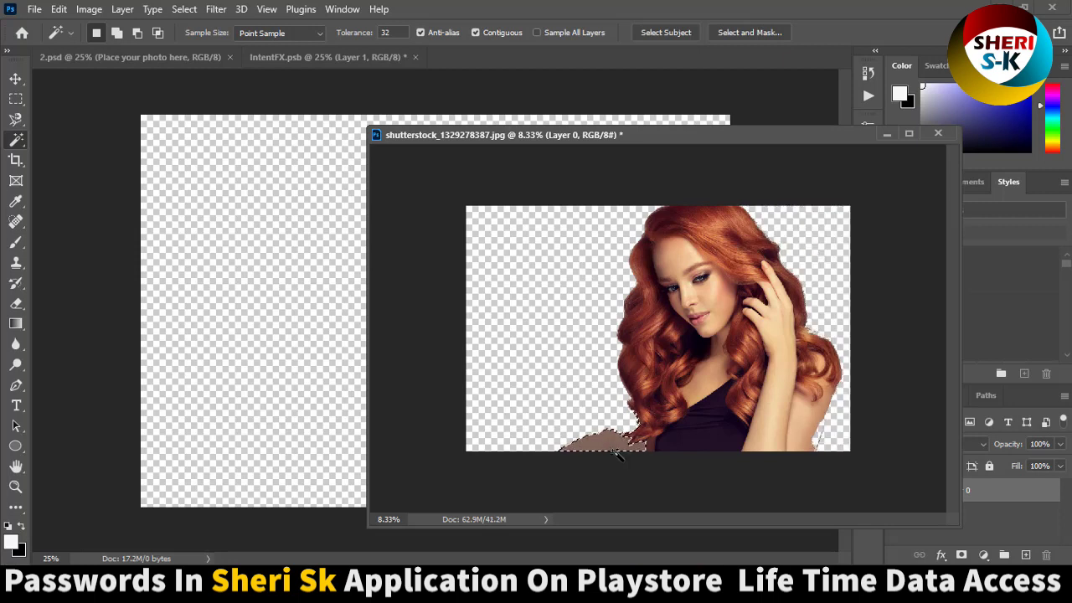
key(Delete)
key(m)
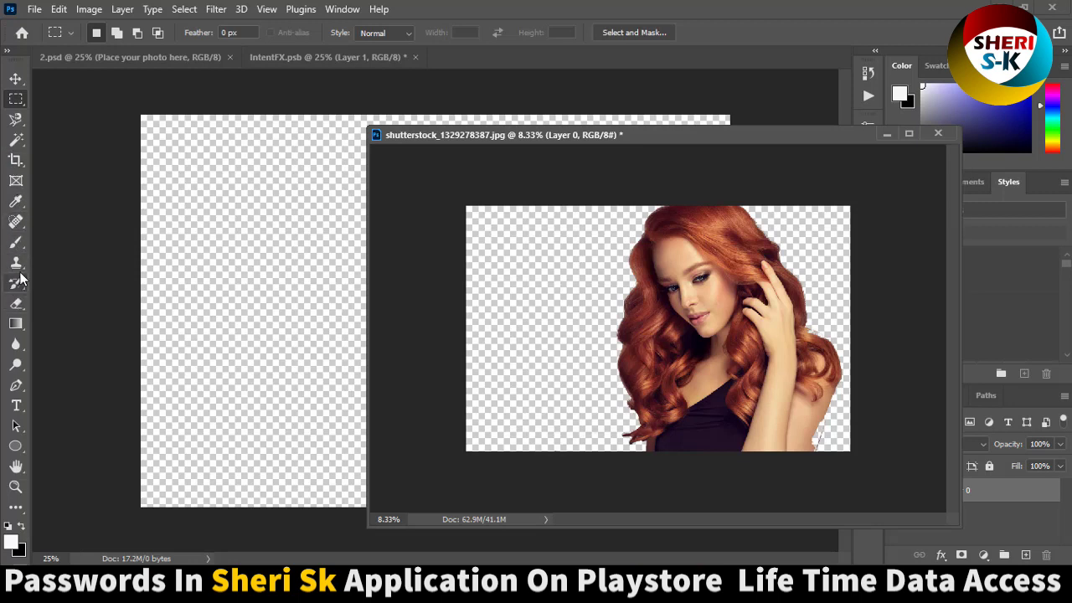
Blur the lower-left and right edges of the red hair
click(16, 343)
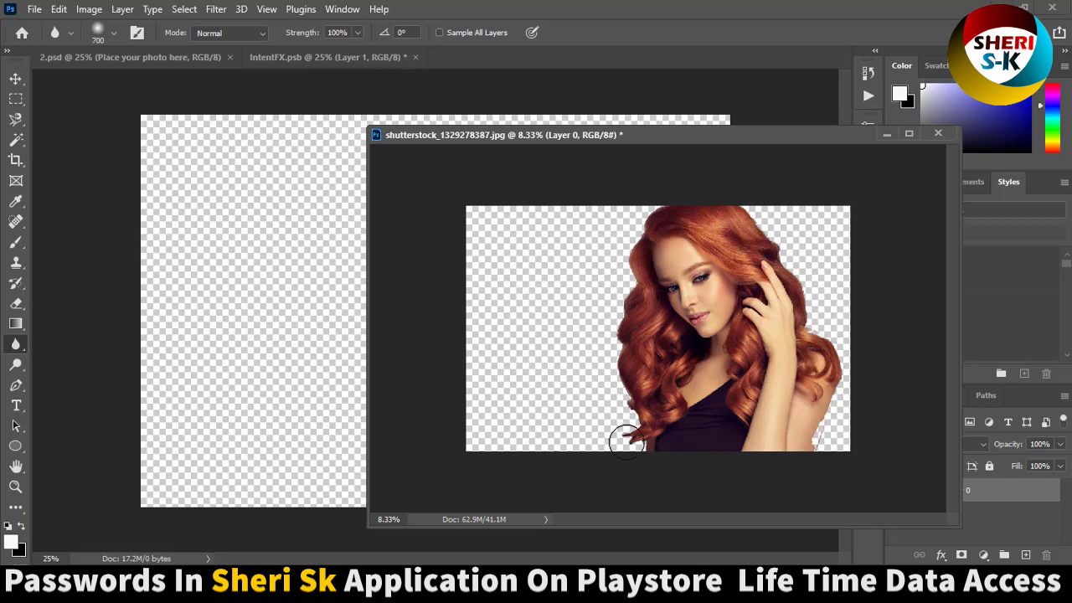
mouse_move(611, 445)
mouse_down()
mouse_move(612, 246)
mouse_move(633, 202)
mouse_move(637, 211)
mouse_up()
mouse_move(759, 208)
mouse_down()
mouse_move(796, 252)
mouse_move(826, 323)
mouse_move(838, 395)
mouse_move(815, 462)
mouse_move(832, 427)
mouse_up()
Drag the cut-out woman into IntentFX.psb and position her up and right
key(v)
mouse_move(402, 295)
mouse_down()
mouse_move(603, 226)
mouse_move(841, 191)
mouse_up()
click(887, 134)
drag(338, 361, 395, 321)
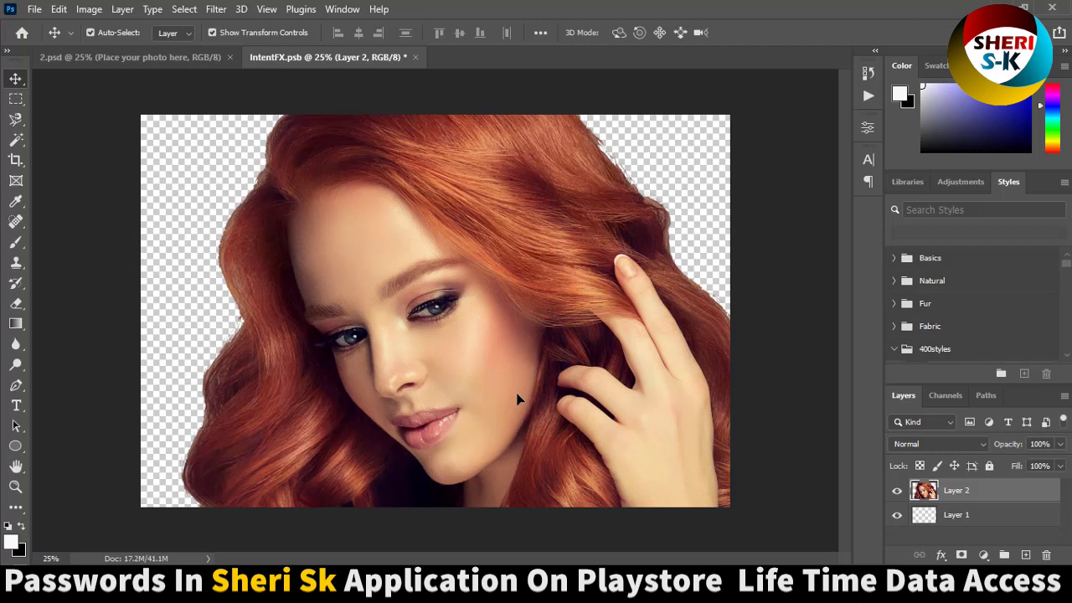
Save IntentFX.psb, compare it against 2.psd, then close the smart object contents
key(ctrl+s)
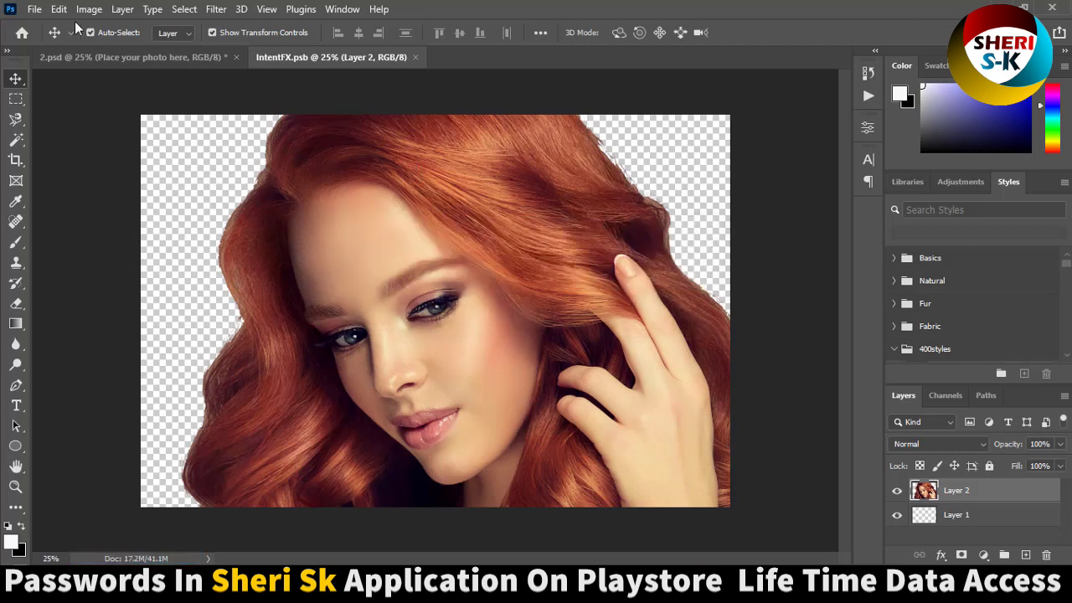
click(128, 59)
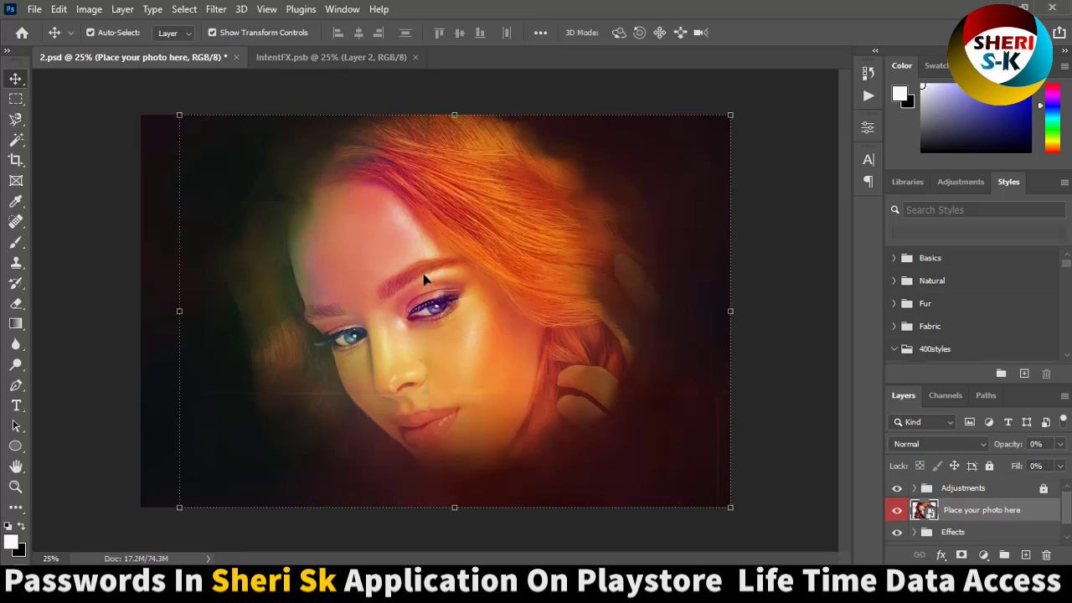
click(329, 61)
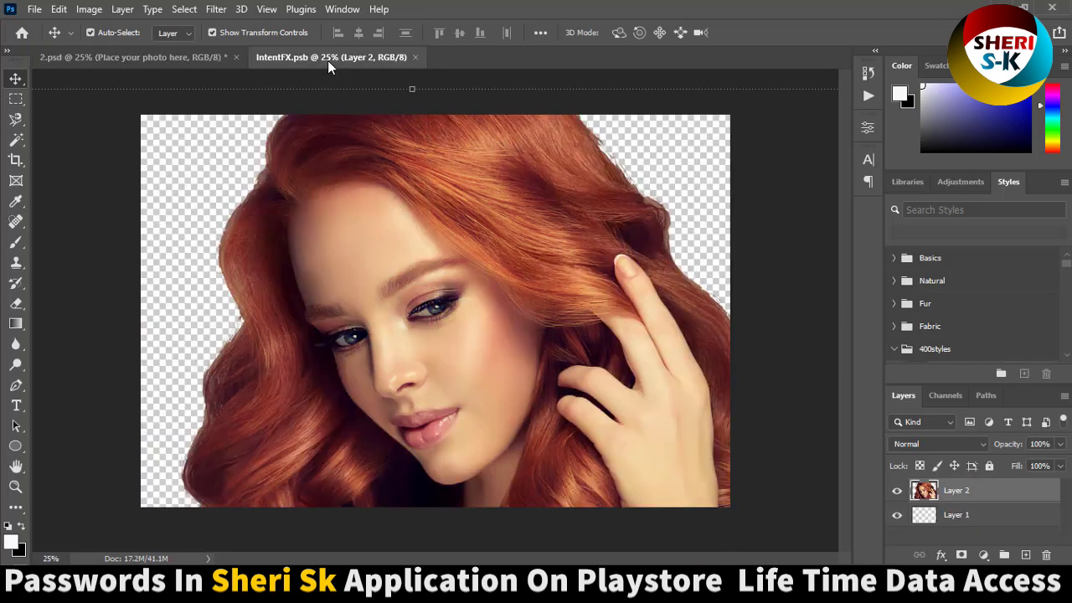
click(189, 57)
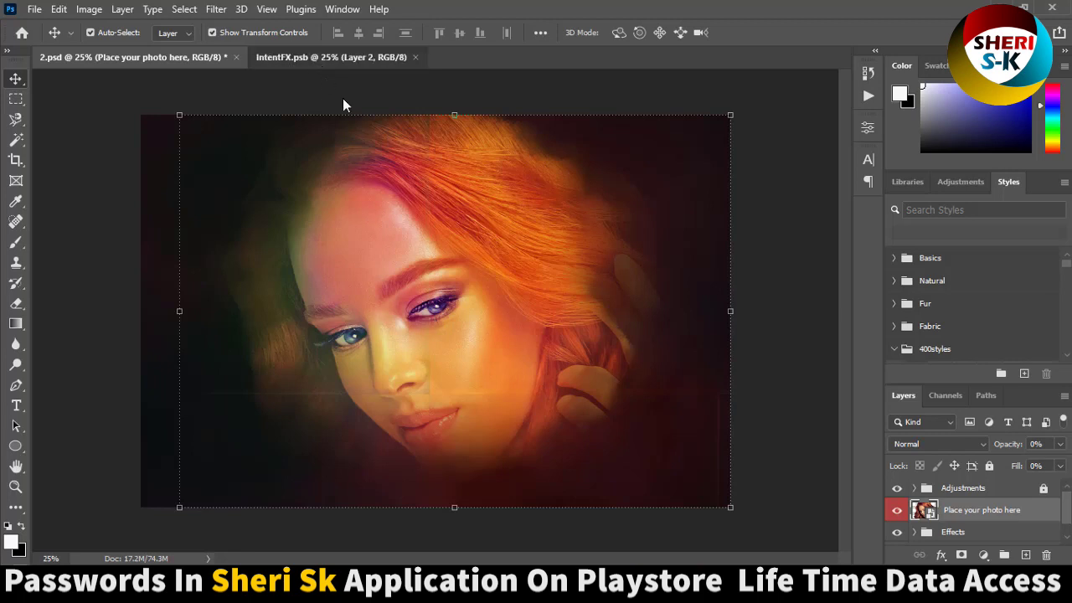
click(334, 57)
click(166, 56)
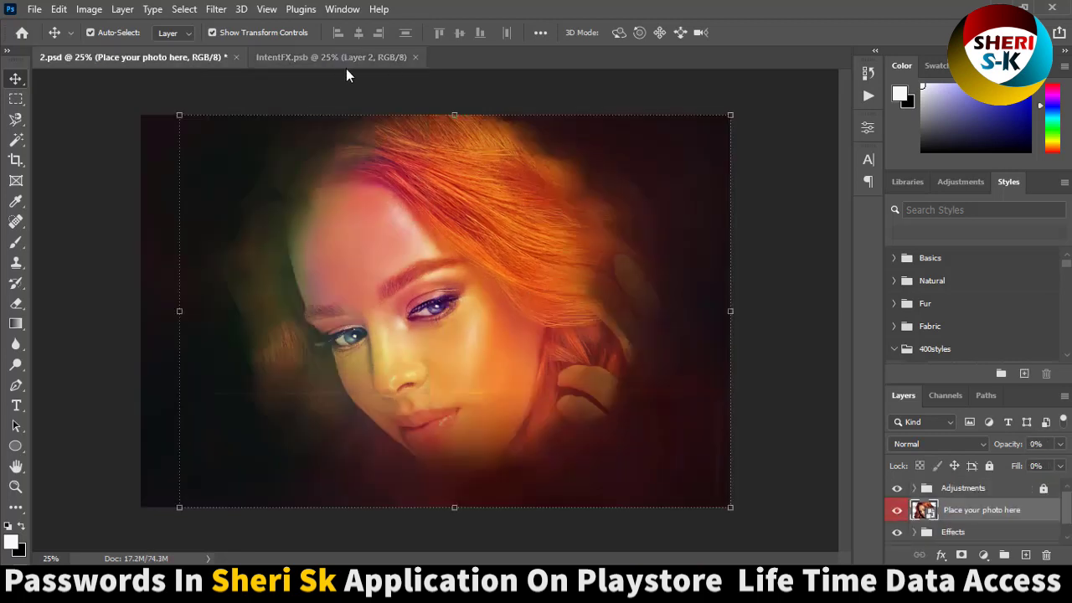
click(415, 57)
Close mockup 2 without saving, open 6.psd, and discard the leftover cutout photo document
click(237, 58)
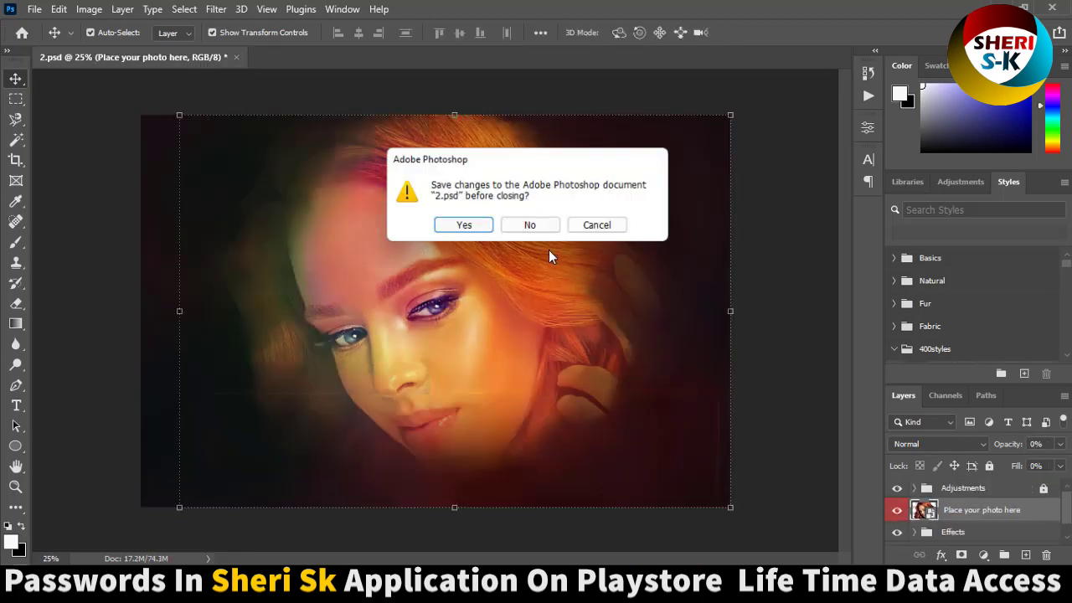
click(527, 223)
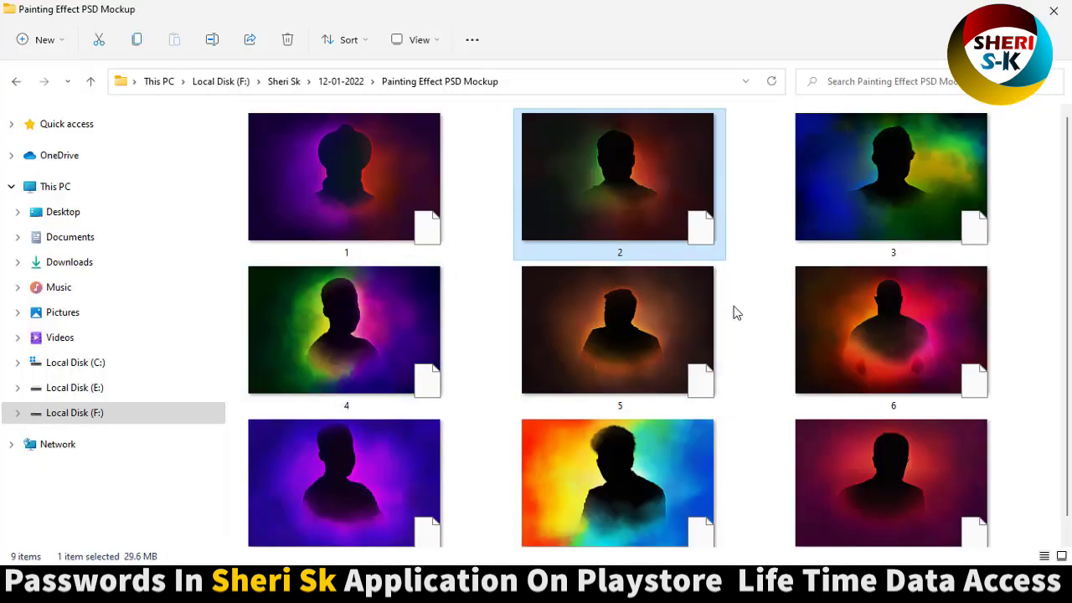
scroll(721, 306, down, 1)
double_click(881, 352)
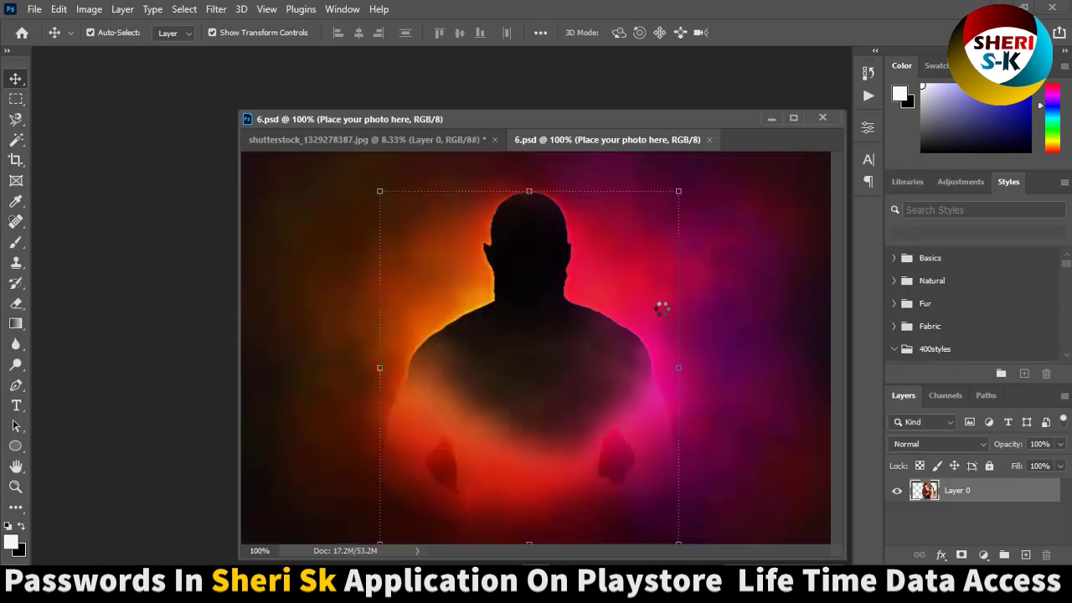
click(402, 139)
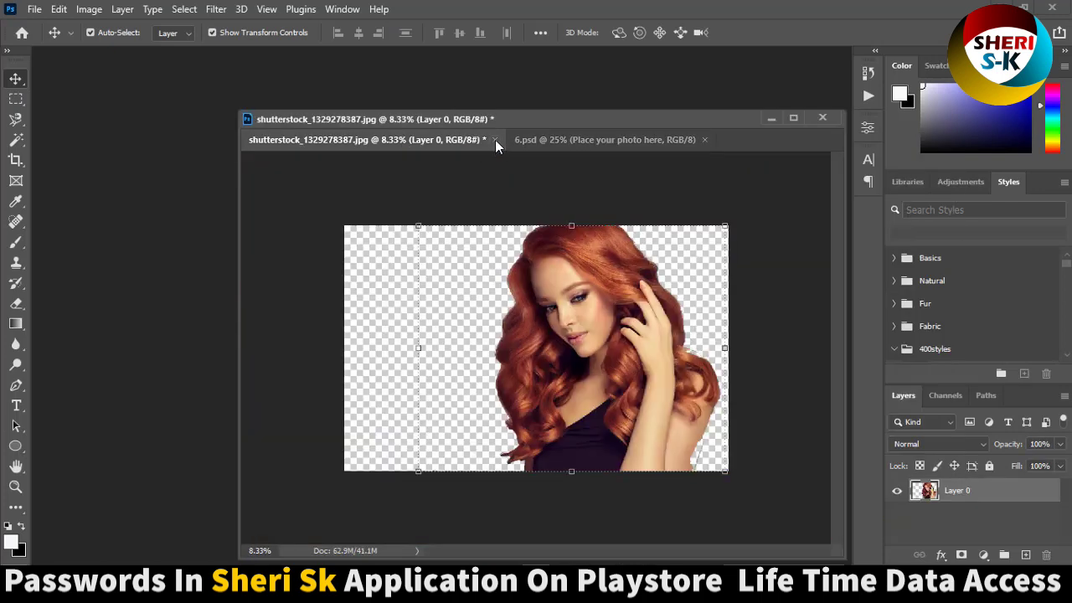
click(495, 140)
click(528, 223)
In mockup 6's placeholder smart object, add an empty layer and delete the Sample Photo layer
drag(539, 121, 310, 74)
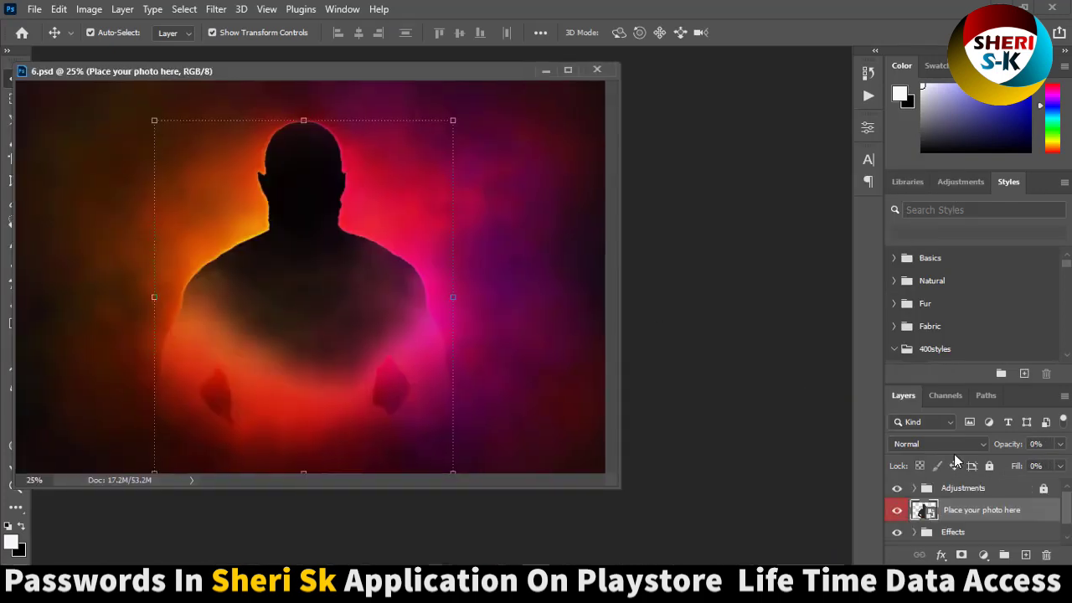
double_click(924, 510)
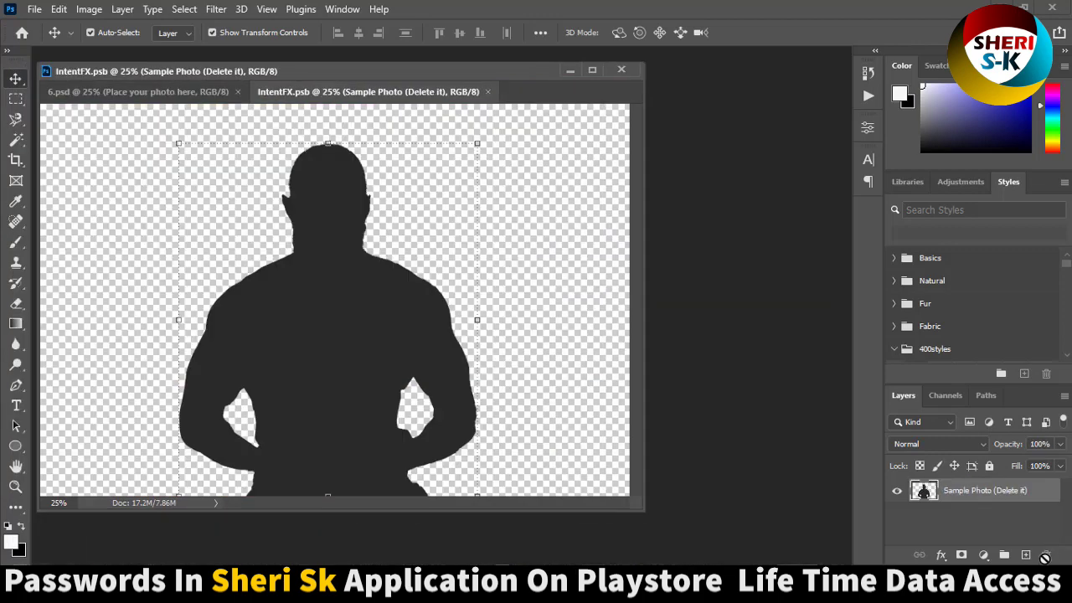
click(1025, 555)
click(965, 516)
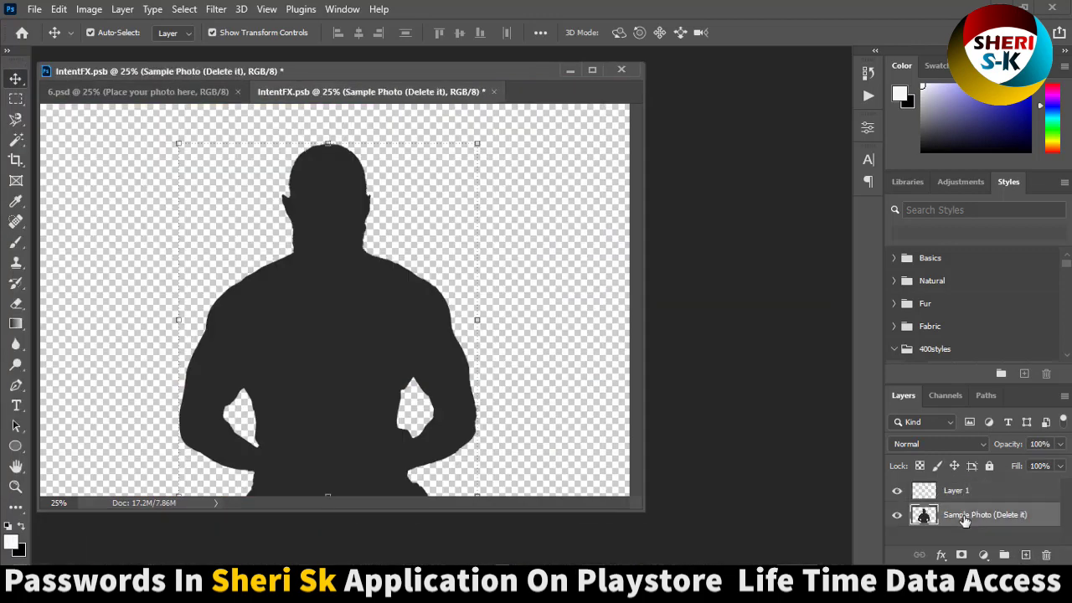
key(Delete)
Open the blonde woman's photo 19170 and float it in its own window
click(35, 9)
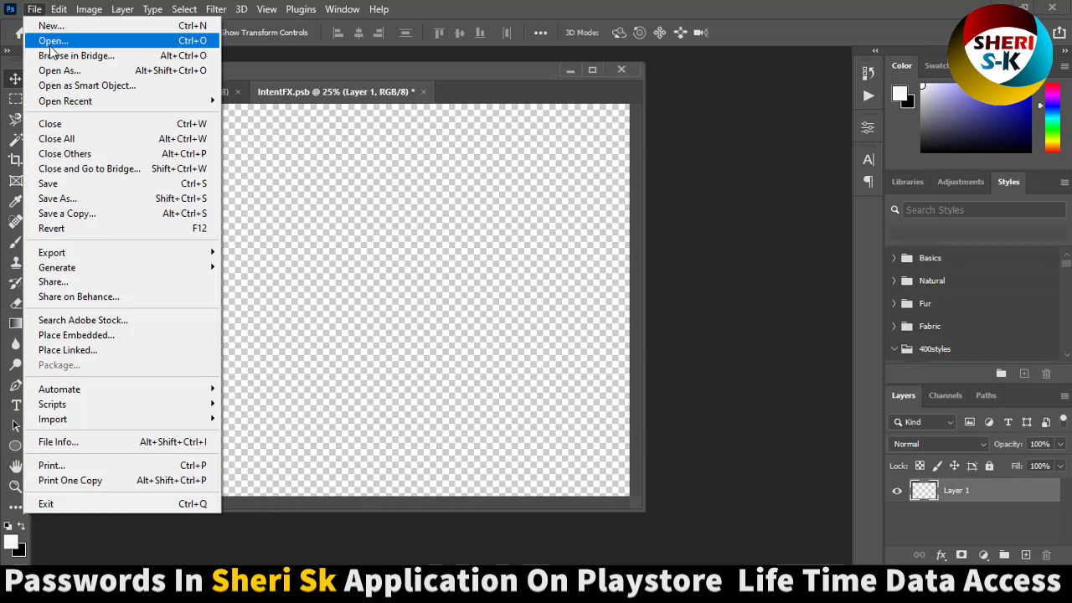
click(51, 40)
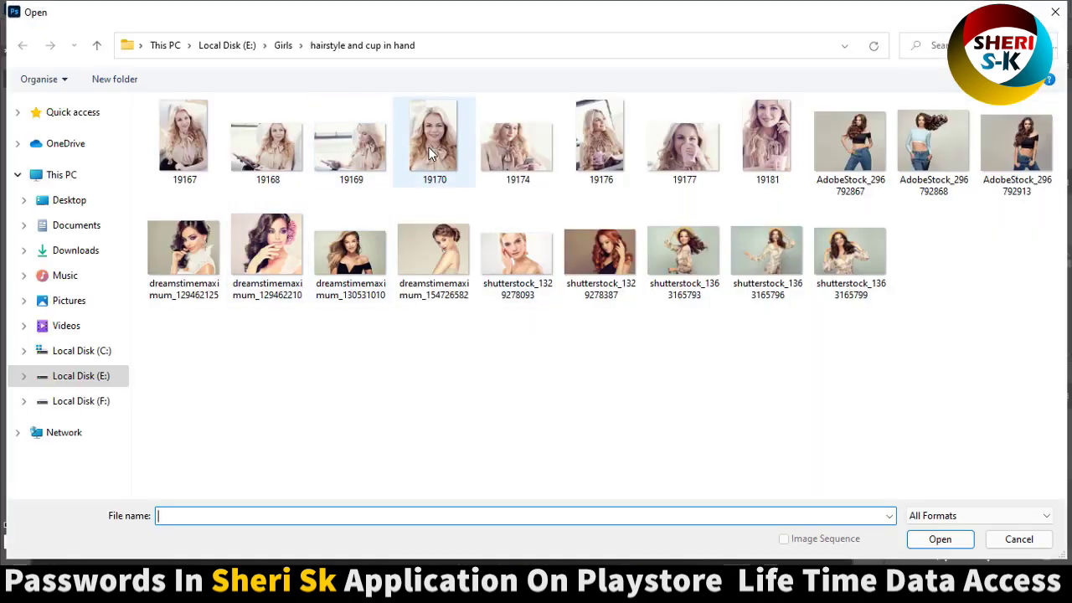
double_click(430, 153)
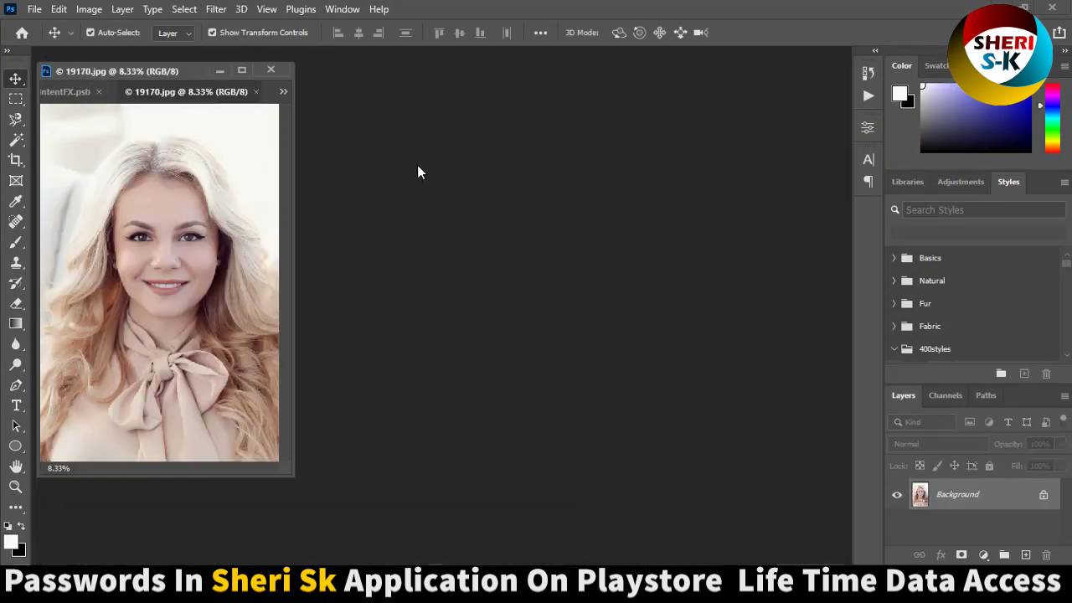
drag(151, 91, 570, 159)
Drag photo 19170 into IntentFX.psb, position it on the maximized canvas, and save
drag(92, 266, 93, 266)
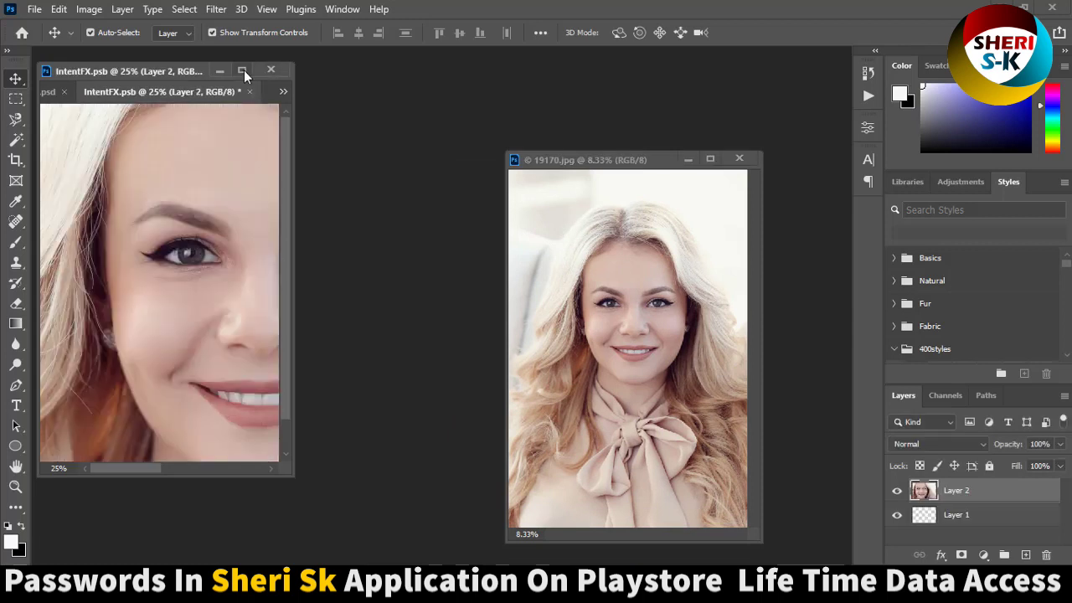
click(244, 70)
drag(418, 323, 420, 253)
key(ctrl+s)
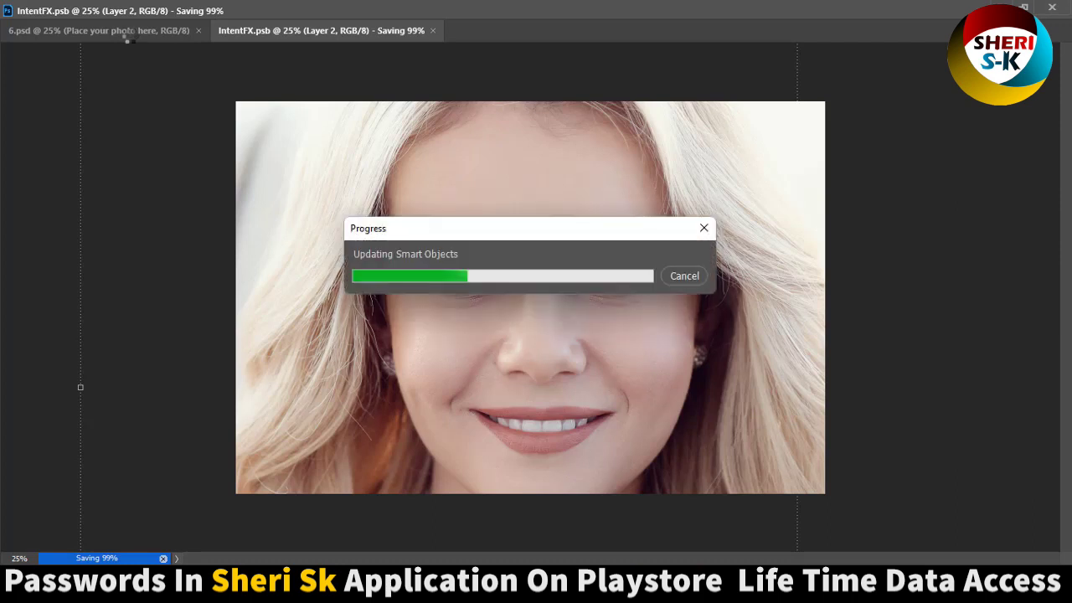
Shrink and centre the blonde photo so her whole head fits, save, and review mockup 6's pink-orange result
click(130, 33)
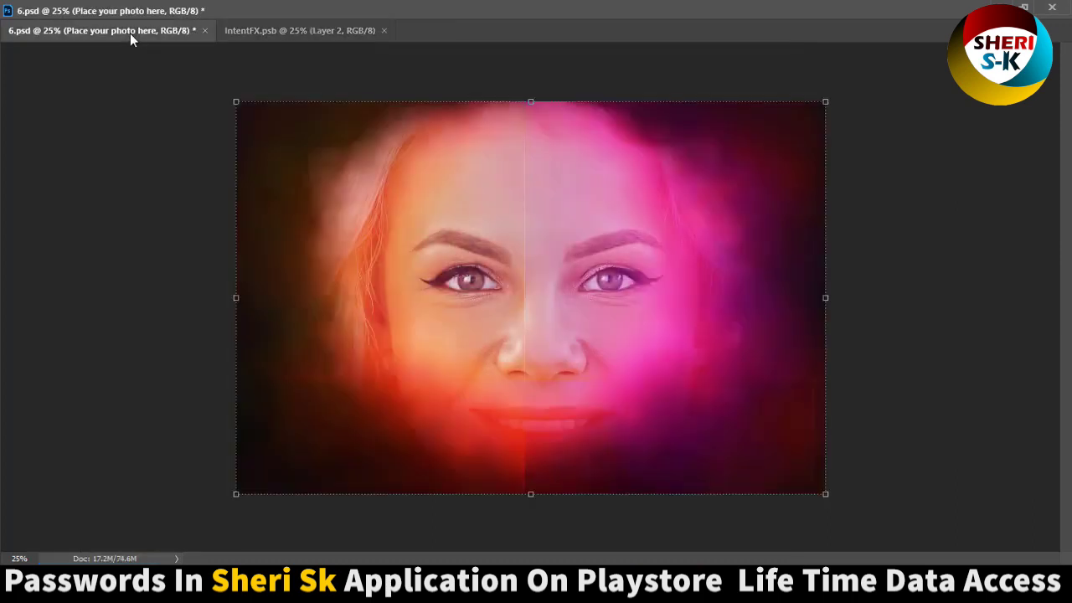
click(297, 30)
key(ctrl+minus)
key(ctrl+minus)
key(ctrl+minus)
key(ctrl+minus)
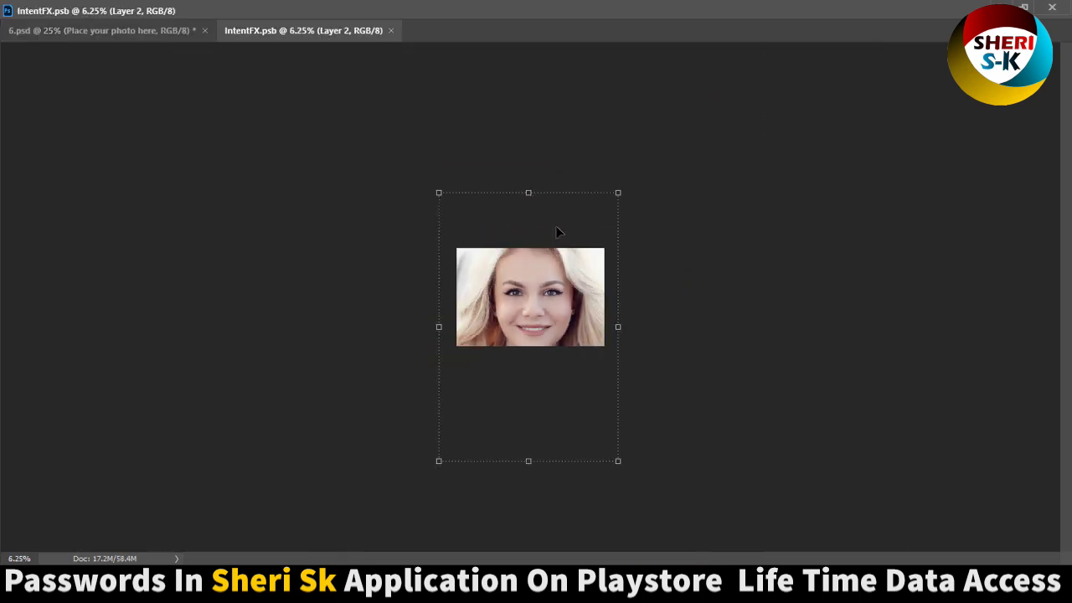
drag(438, 461, 457, 433)
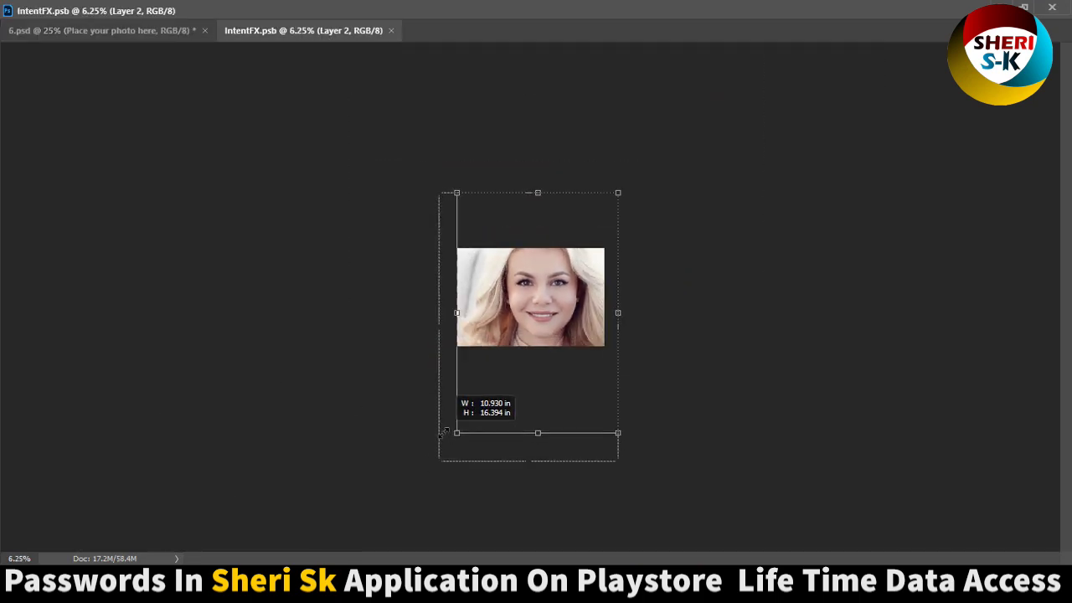
drag(622, 441, 578, 367)
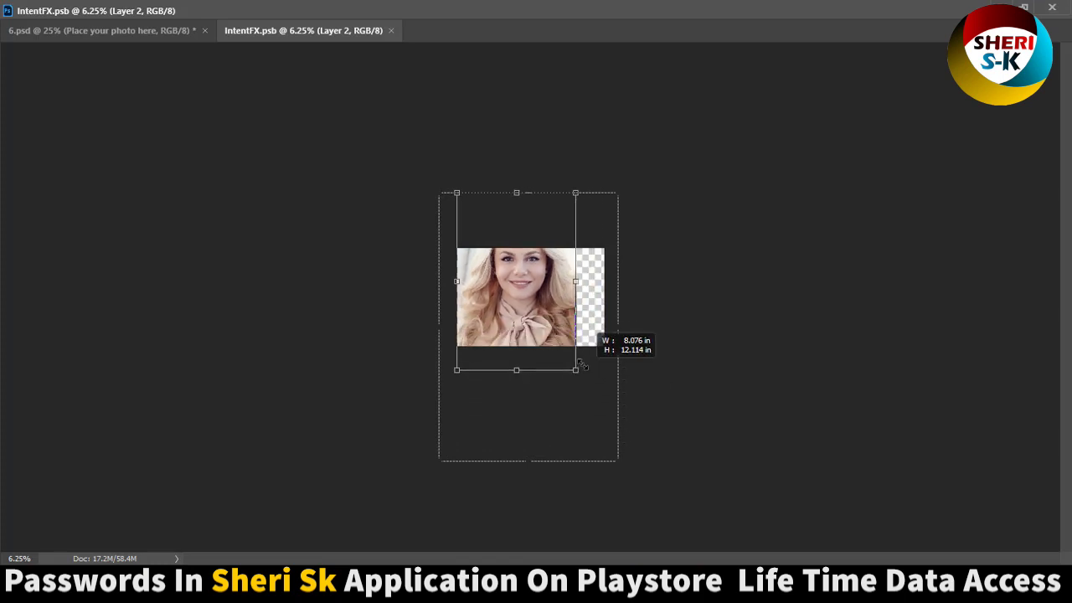
drag(527, 296, 544, 327)
drag(472, 394, 487, 370)
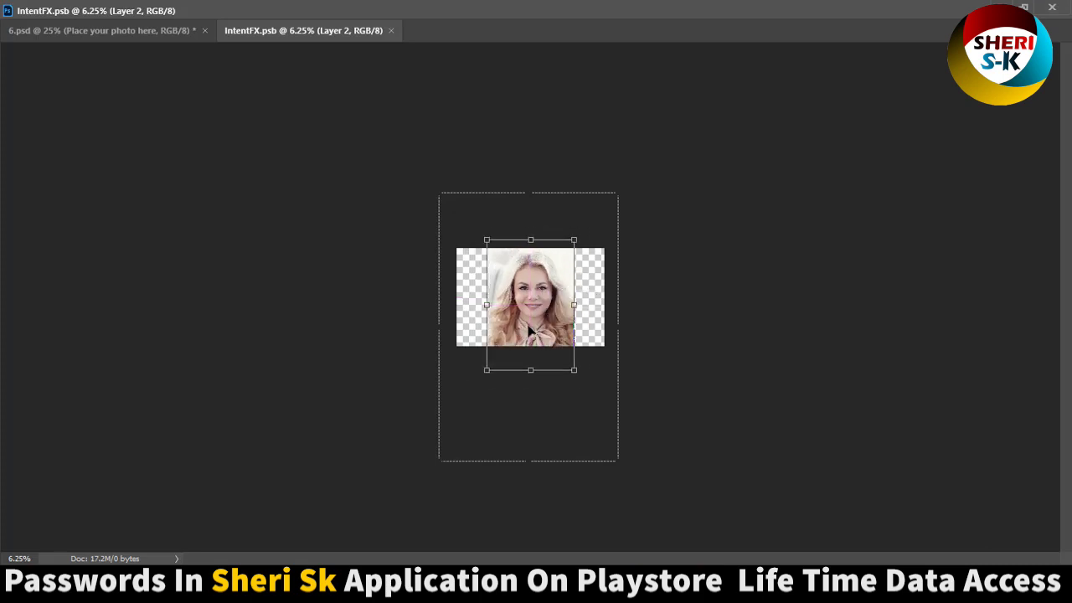
key(ctrl+s)
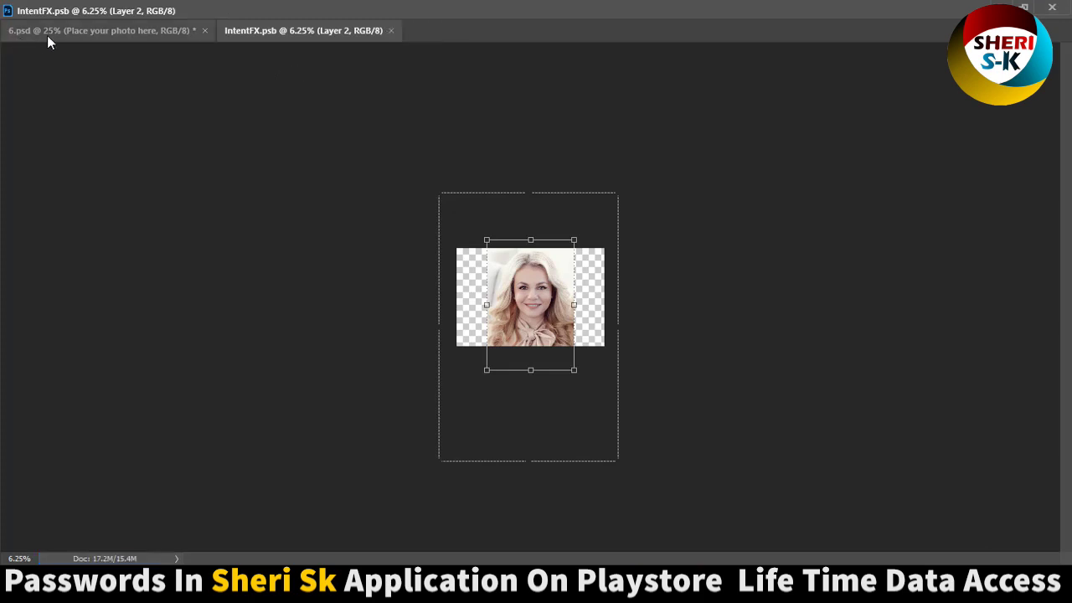
click(73, 31)
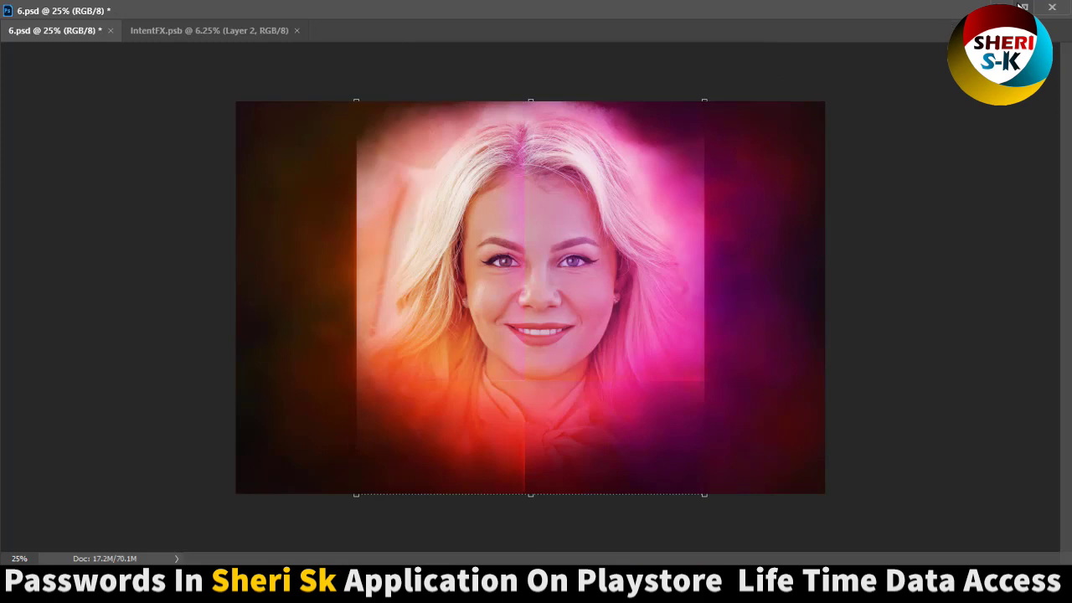
click(1022, 7)
Close mockup 6 and the remaining smart object without saving, back to the nine-mockup folder
click(270, 70)
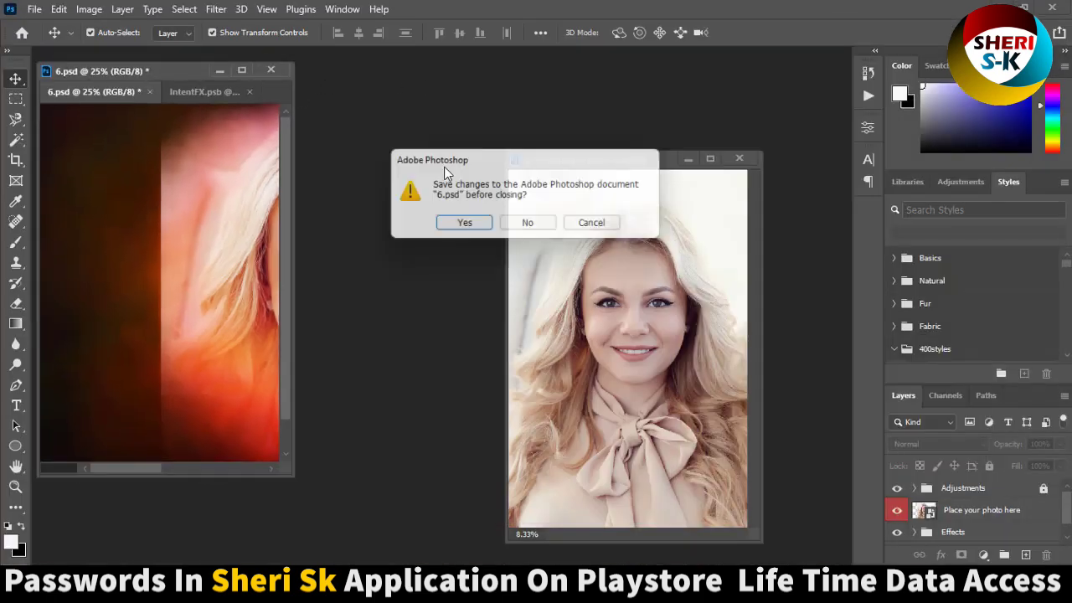
click(531, 225)
click(739, 157)
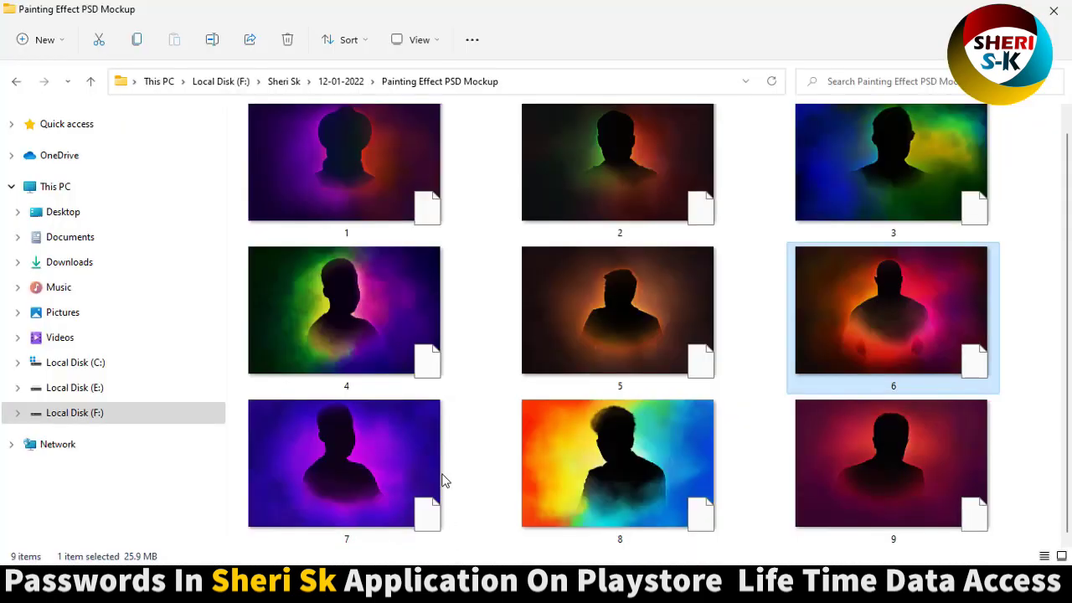
scroll(462, 297, up, 1)
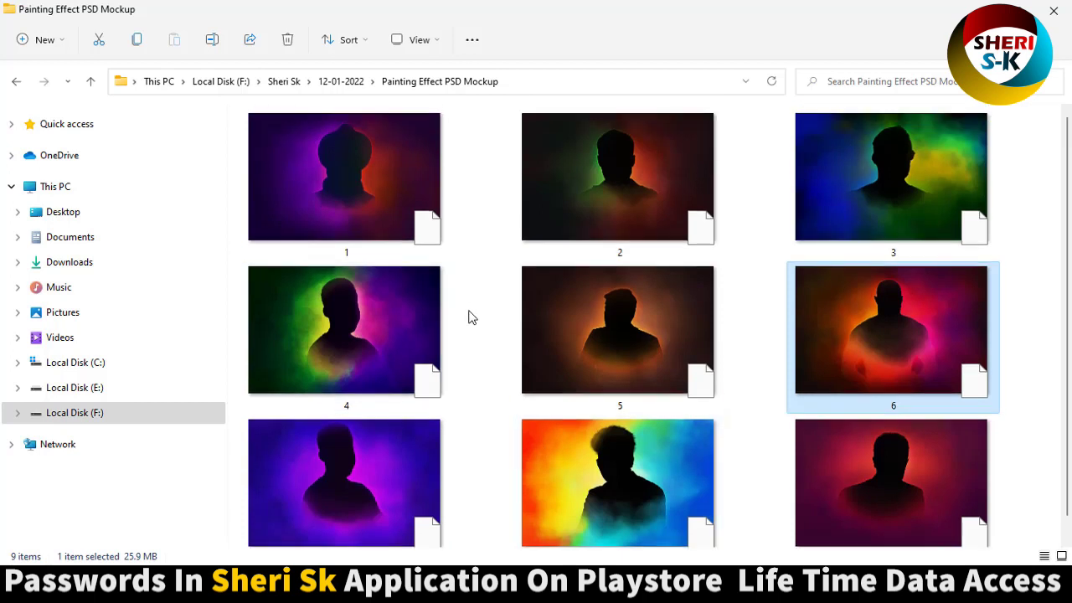